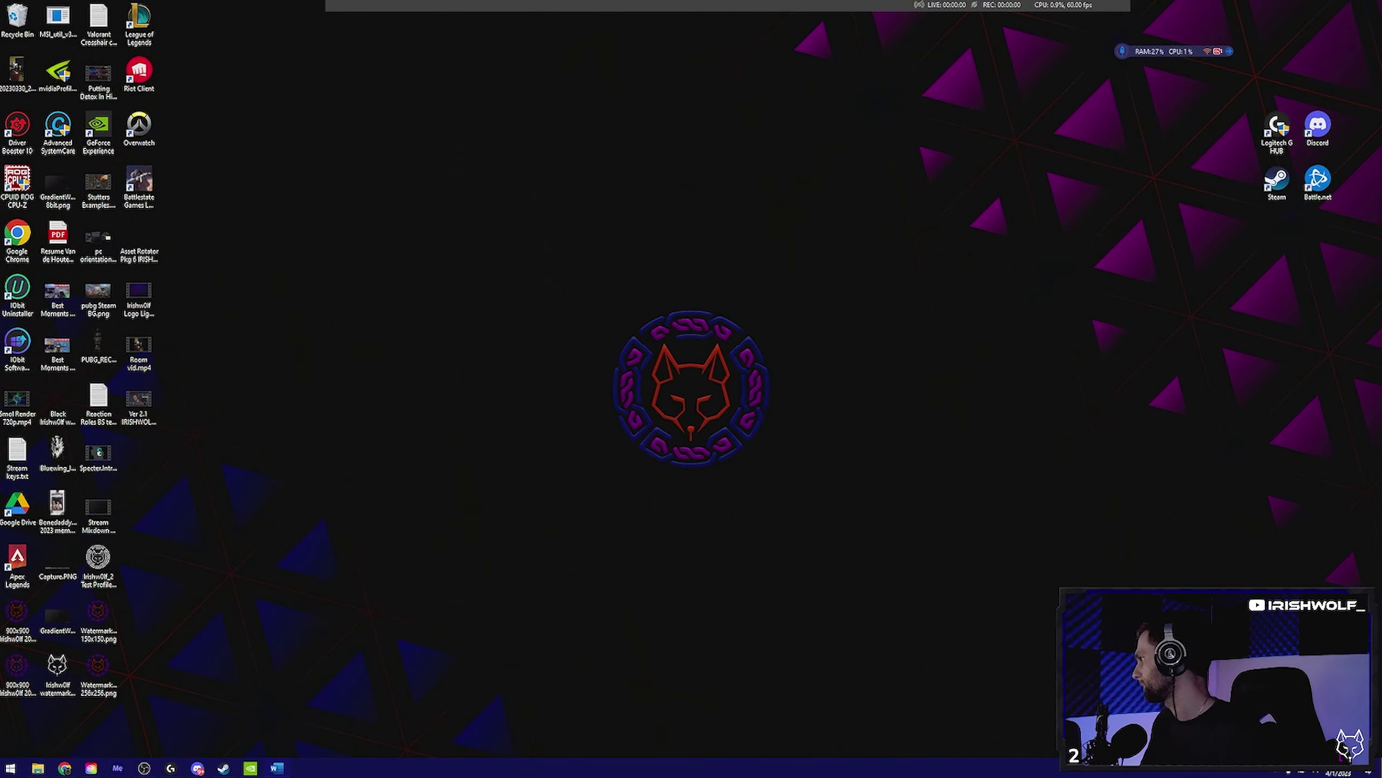
# Drag the OBS window down from the screen top and settle it near the centre
pyautogui.moveTo(729, 6); pyautogui.dragTo(705, 630)
pyautogui.moveTo(738, 129); pyautogui.dragTo(703, 135)
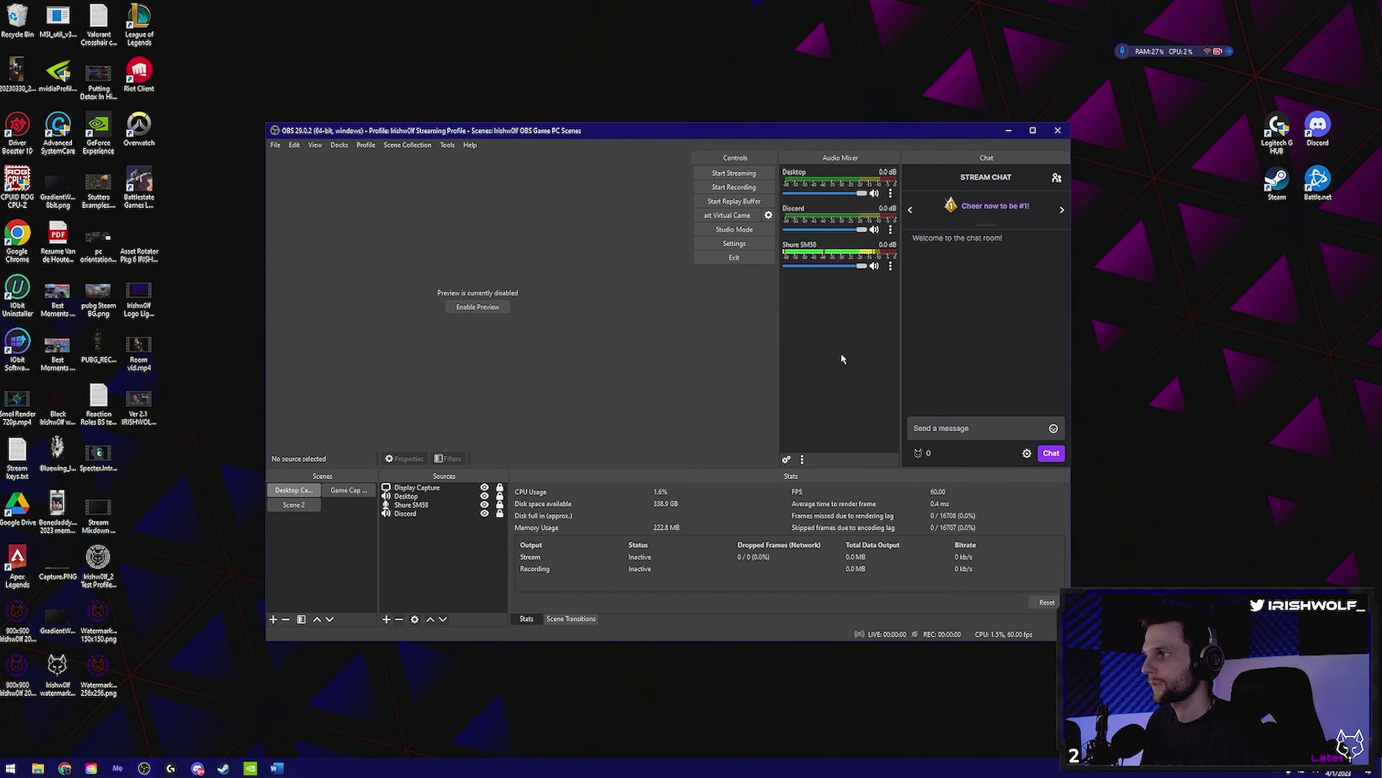
pyautogui.click(734, 244)
pyautogui.click(439, 273)
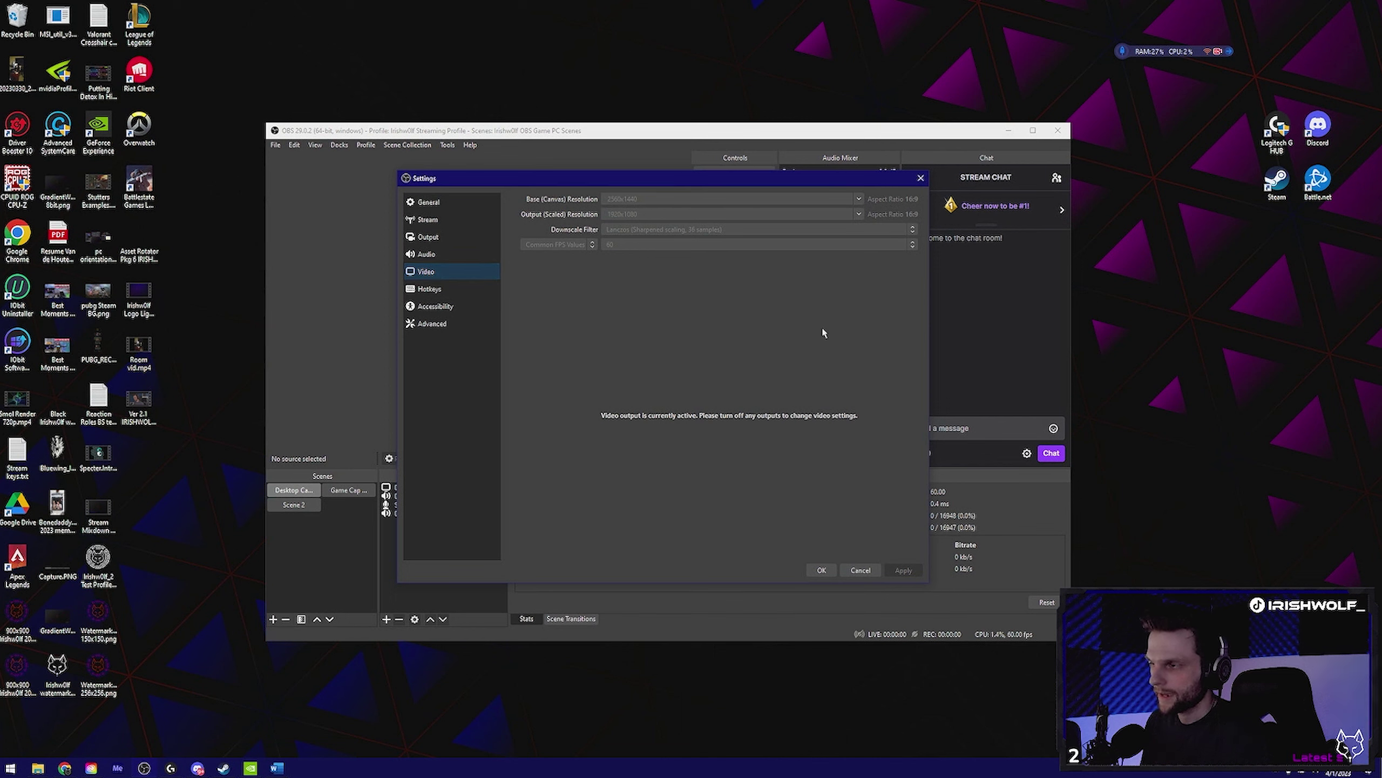
pyautogui.press('Up')
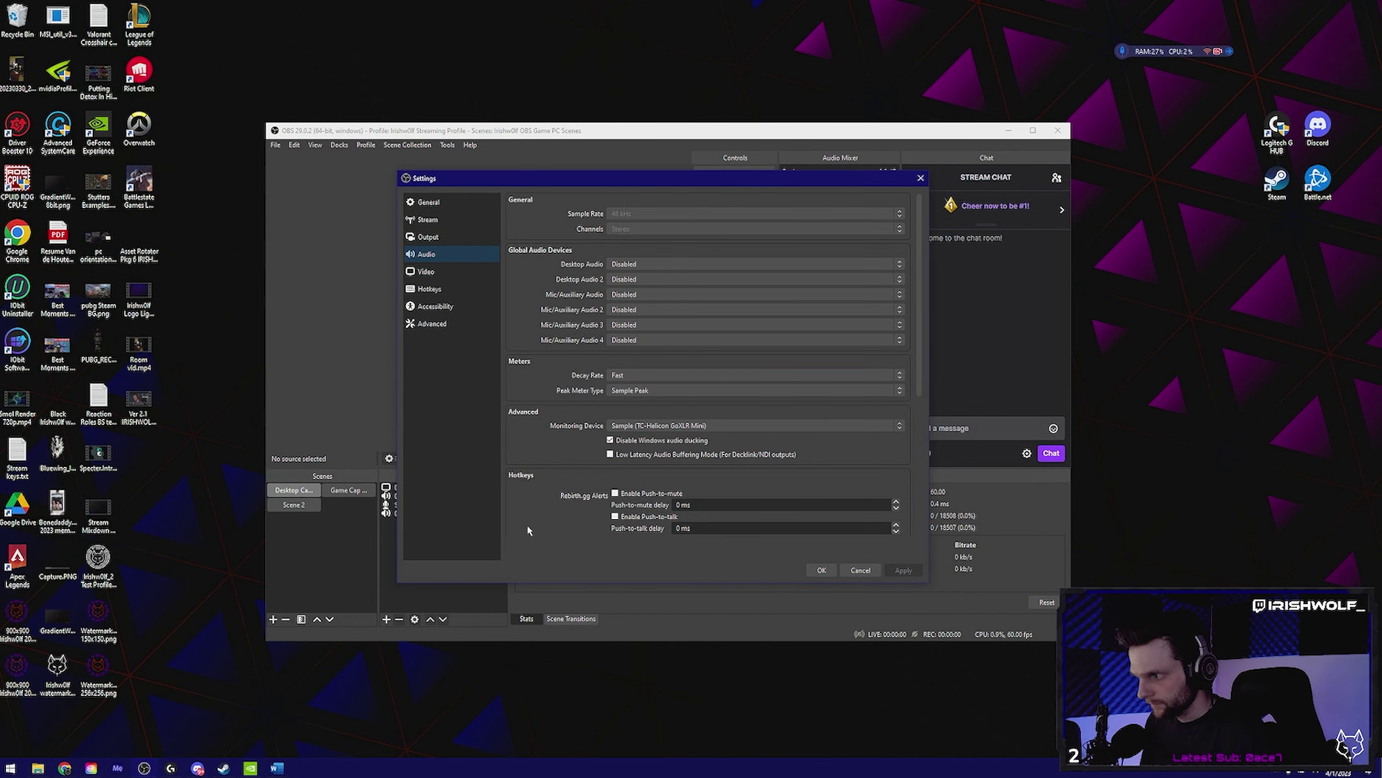
pyautogui.click(821, 570)
pyautogui.rightClick(439, 547)
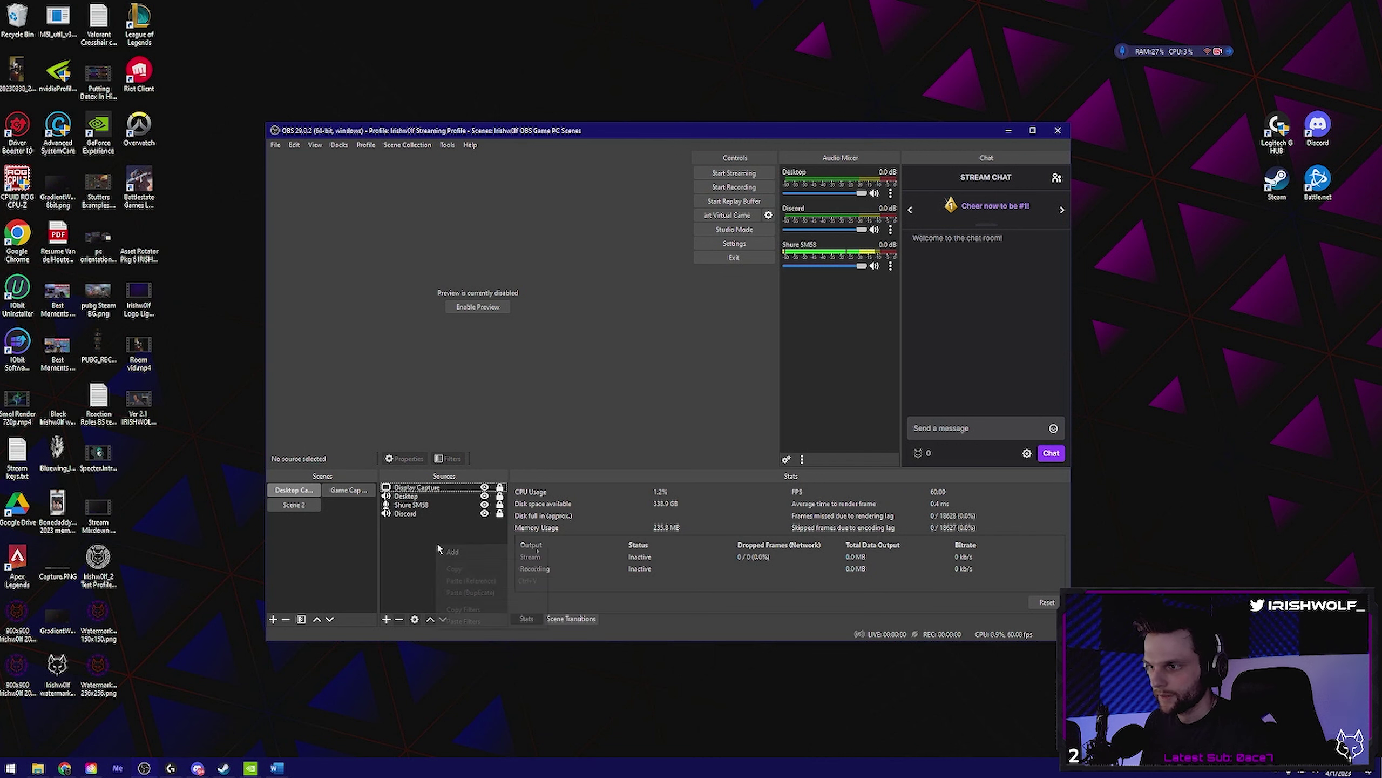
pyautogui.moveTo(452, 551)
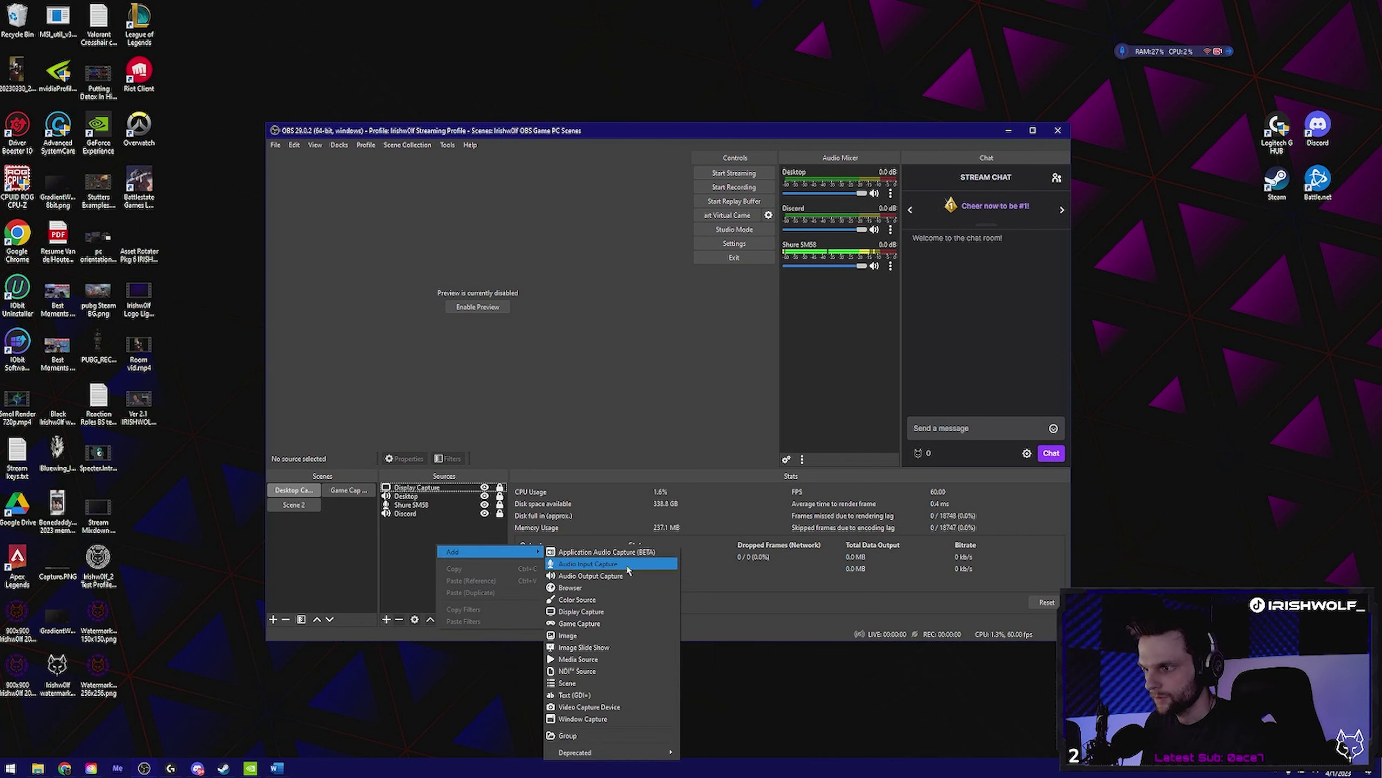
pyautogui.click(418, 503)
pyautogui.click(418, 497)
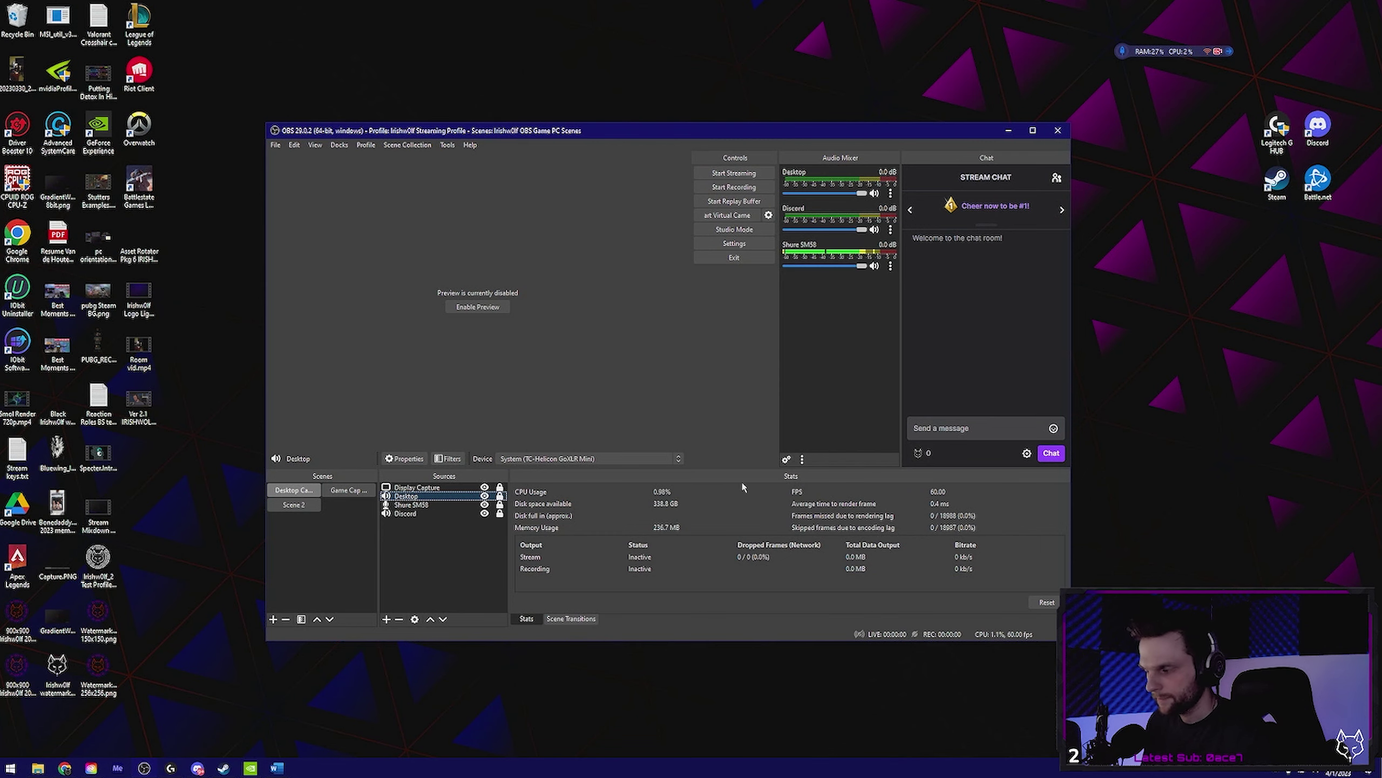
pyautogui.click(1315, 772)
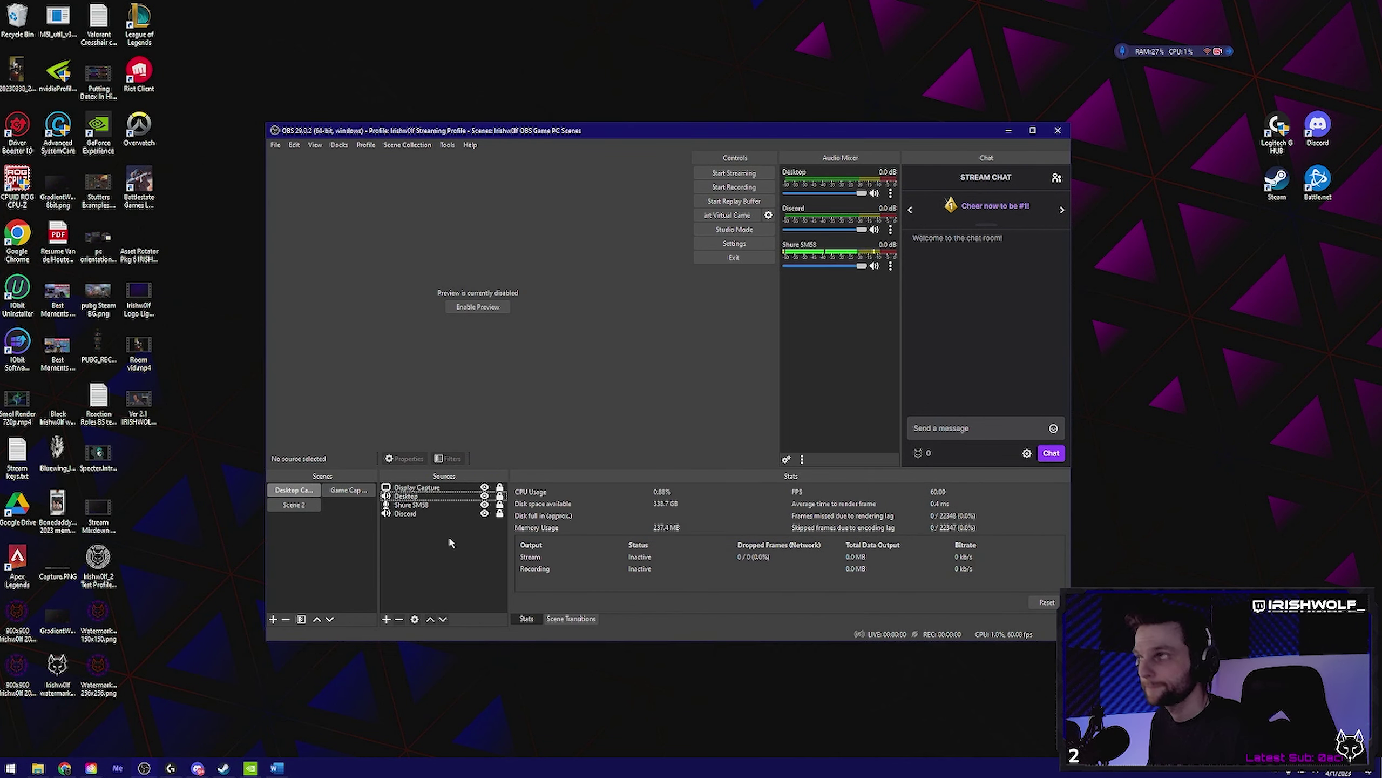
pyautogui.click(799, 370)
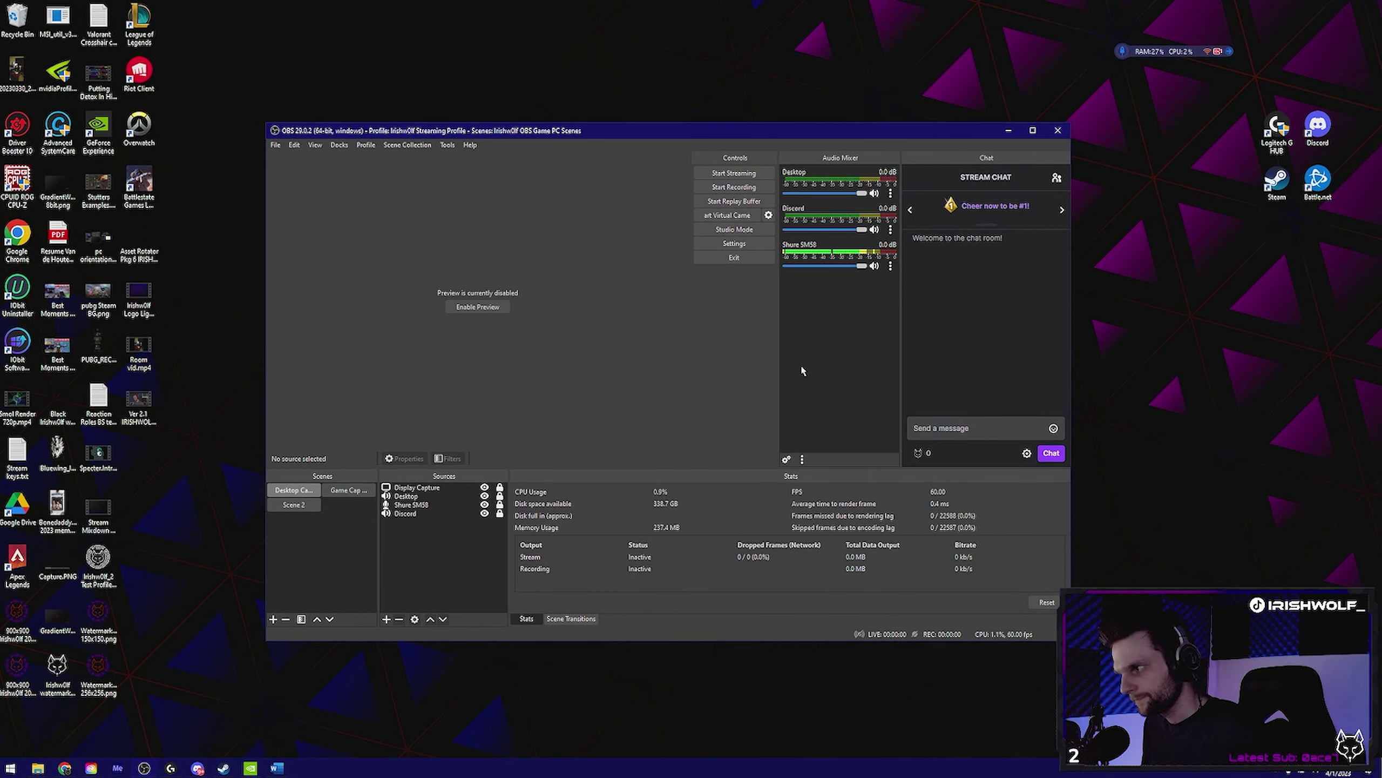
pyautogui.rightClick(843, 351)
pyautogui.click(860, 395)
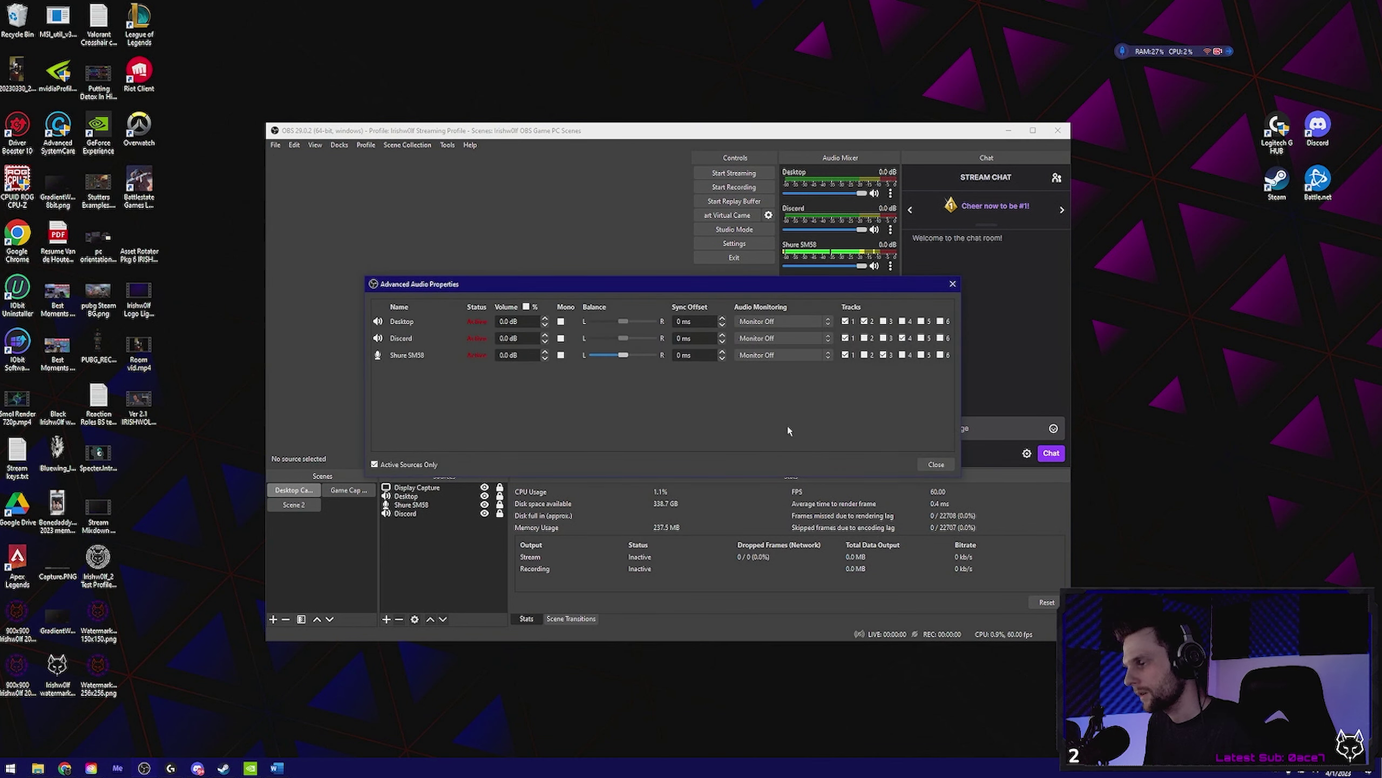
pyautogui.moveTo(755, 289); pyautogui.dragTo(665, 289)
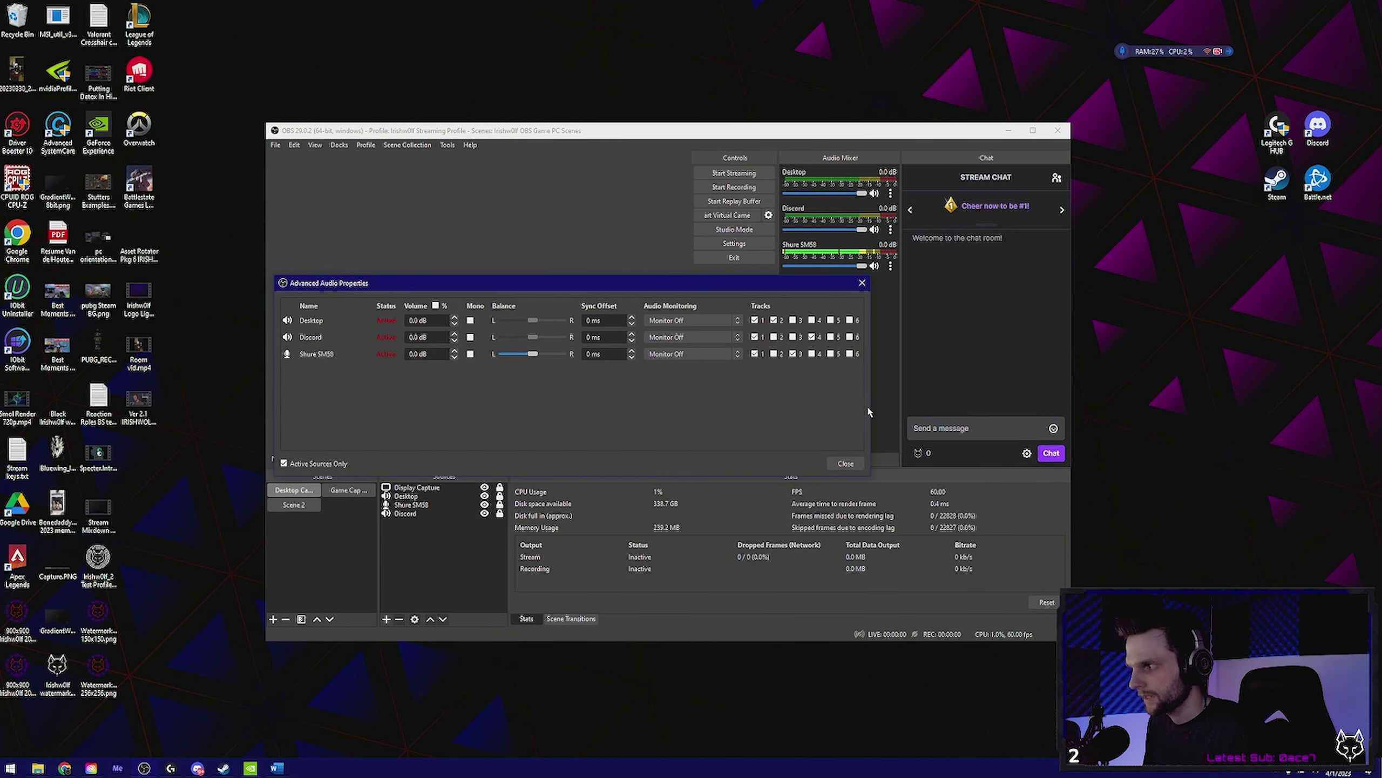
pyautogui.moveTo(869, 409); pyautogui.dragTo(952, 409)
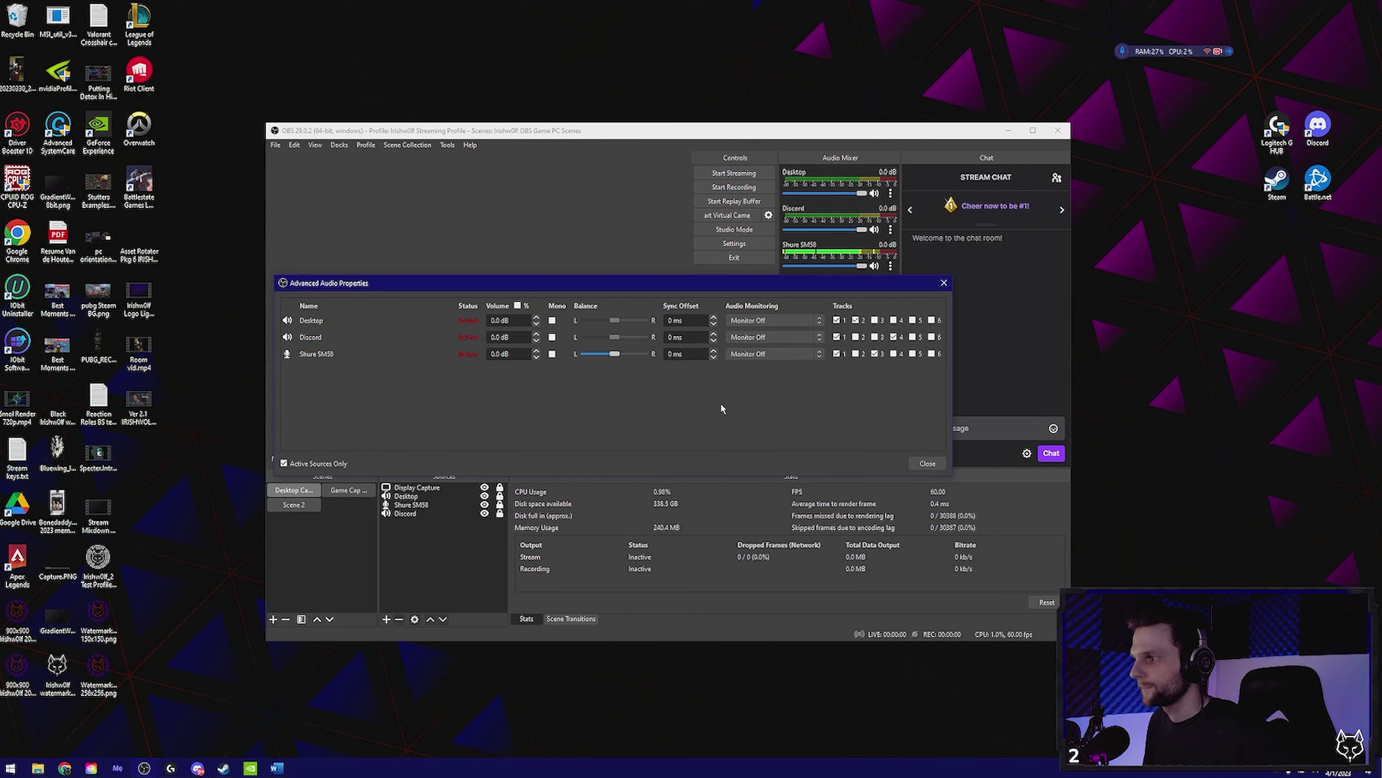
pyautogui.click(920, 464)
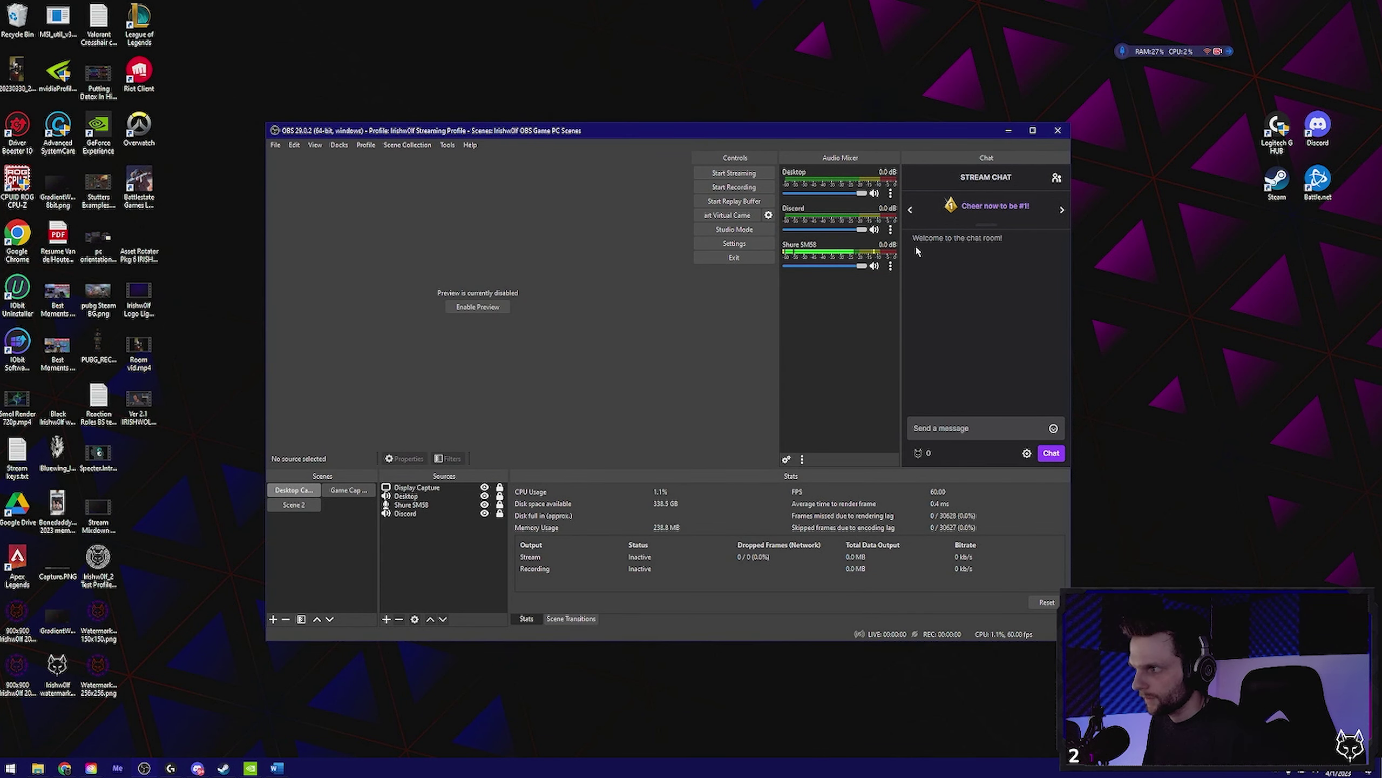
# Show the Output settings with NVENC H.264, CBR 15000 Kbps streaming options
pyautogui.click(734, 243)
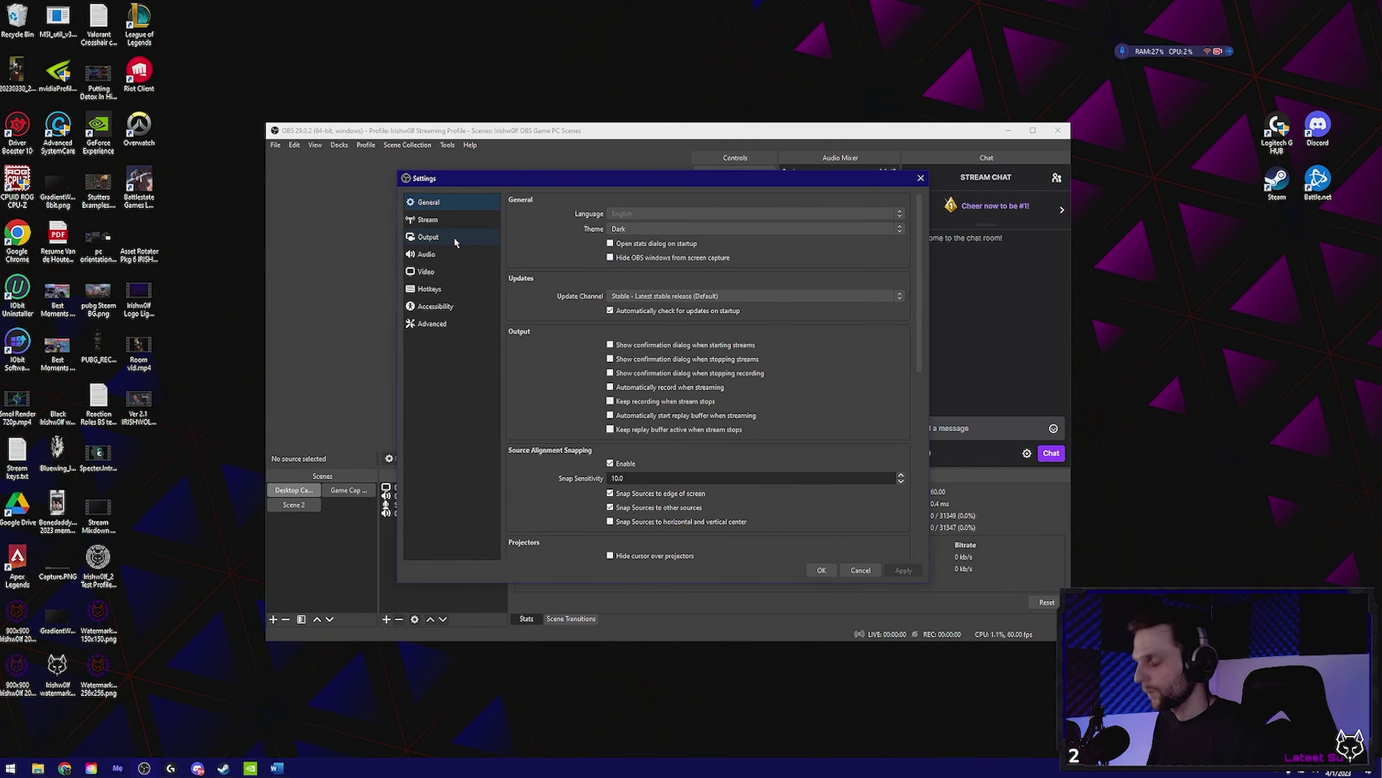
pyautogui.click(453, 238)
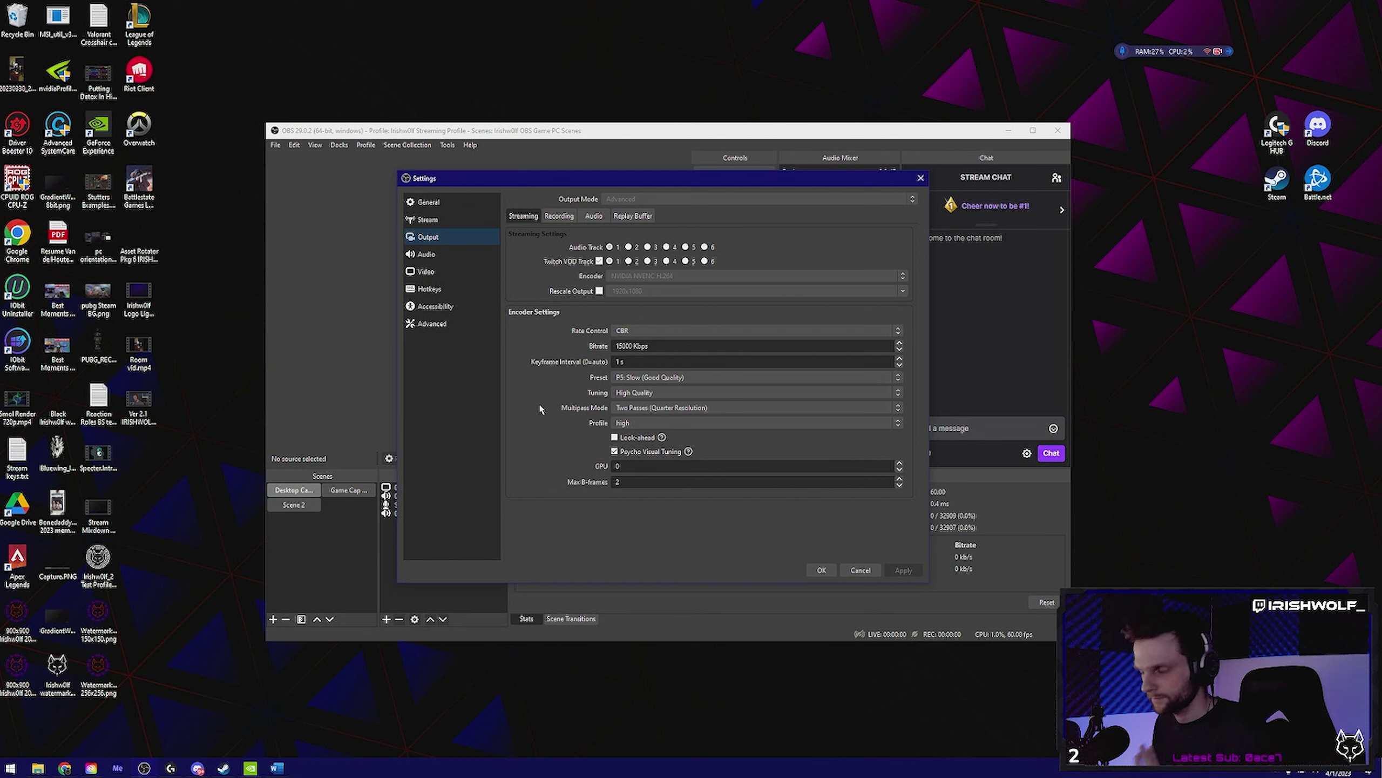
# Review the Recording and Replay Buffer output tabs and their encoder options
pyautogui.click(559, 215)
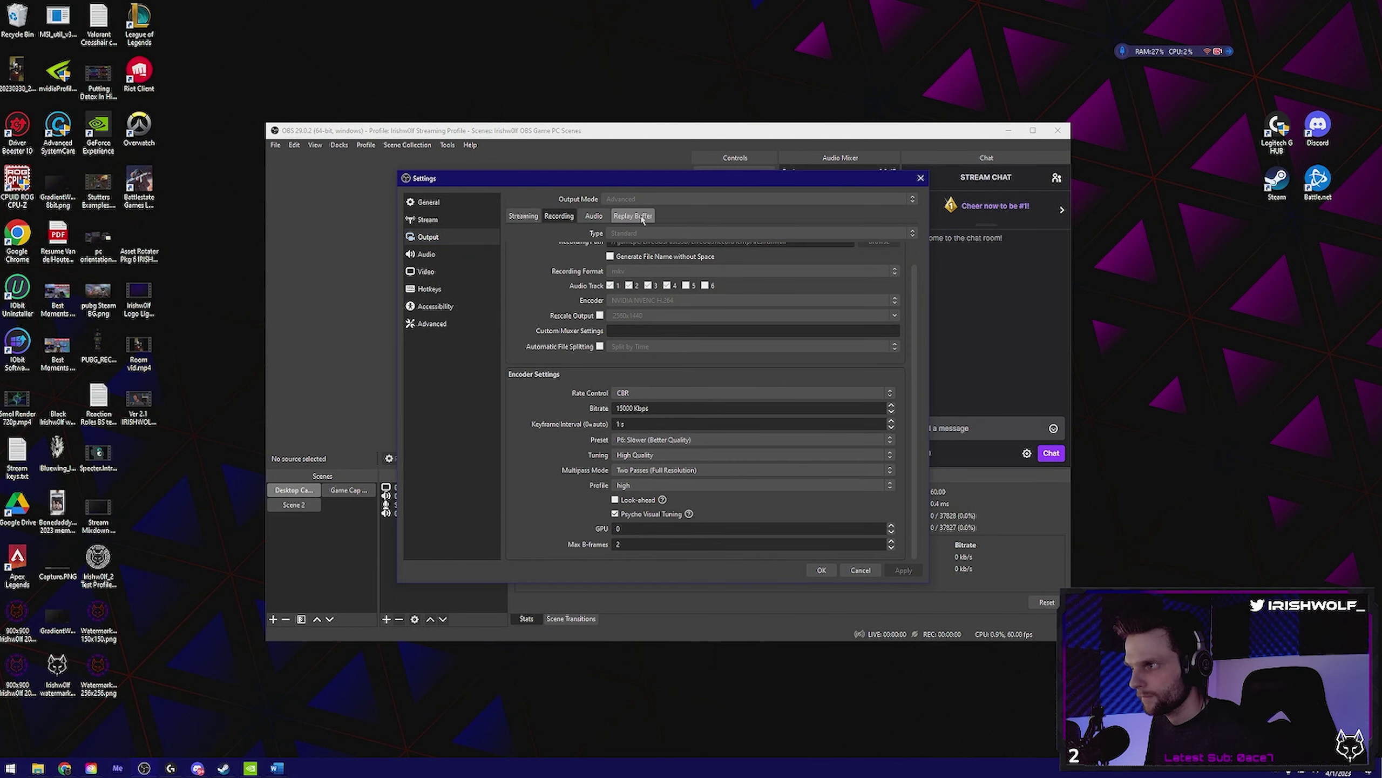
pyautogui.click(642, 217)
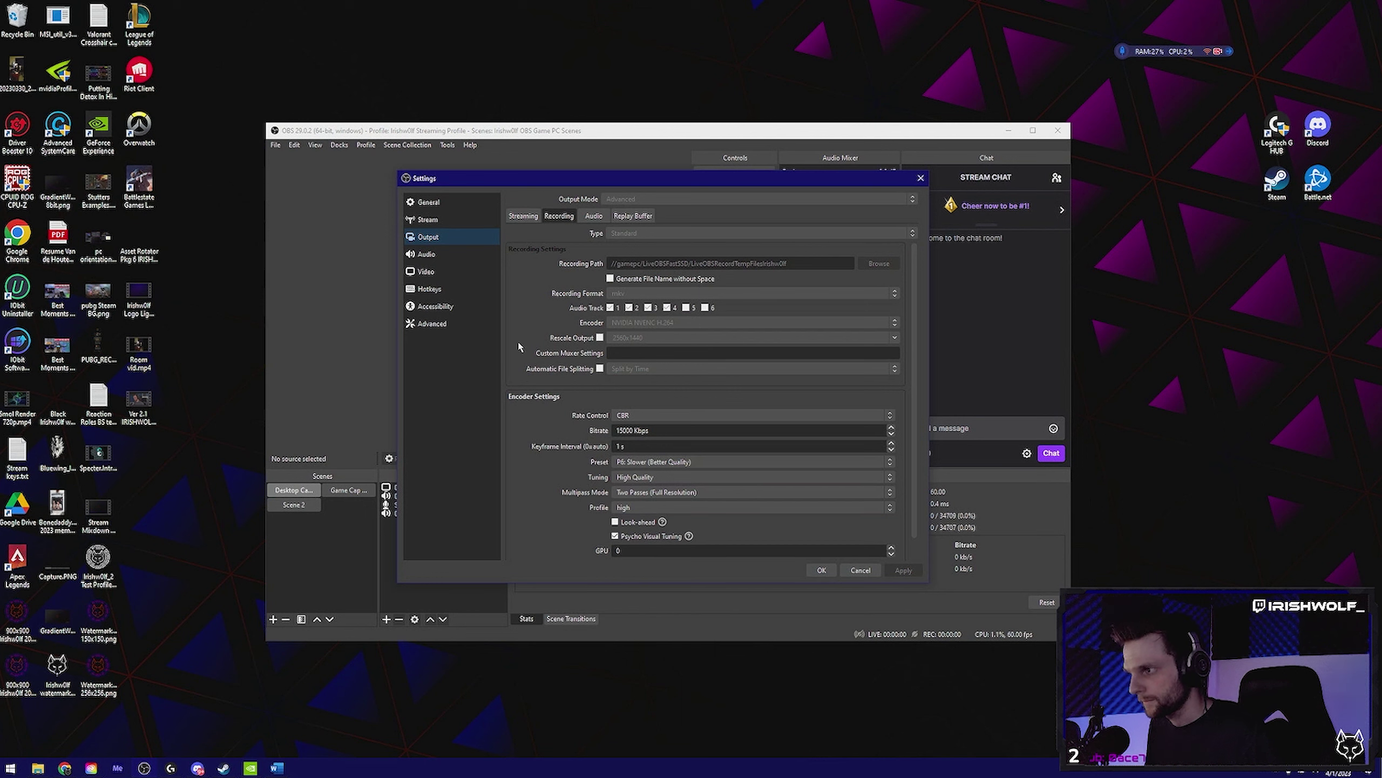
pyautogui.scroll(-1, 725, 342)
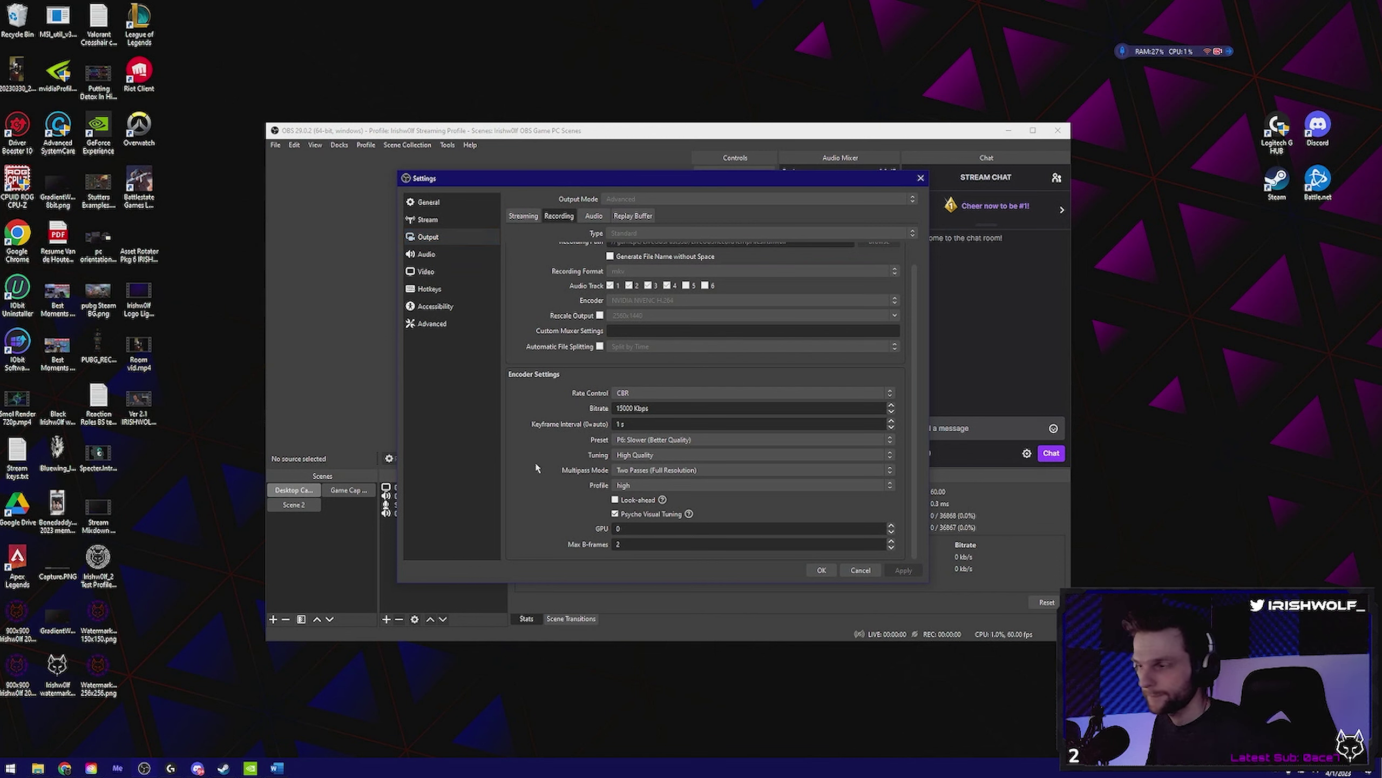
# Check the six audio track names in Output, then show the Hotkeys page with Save Replay
pyautogui.click(458, 324)
pyautogui.click(460, 291)
pyautogui.scroll(-5, 545, 303)
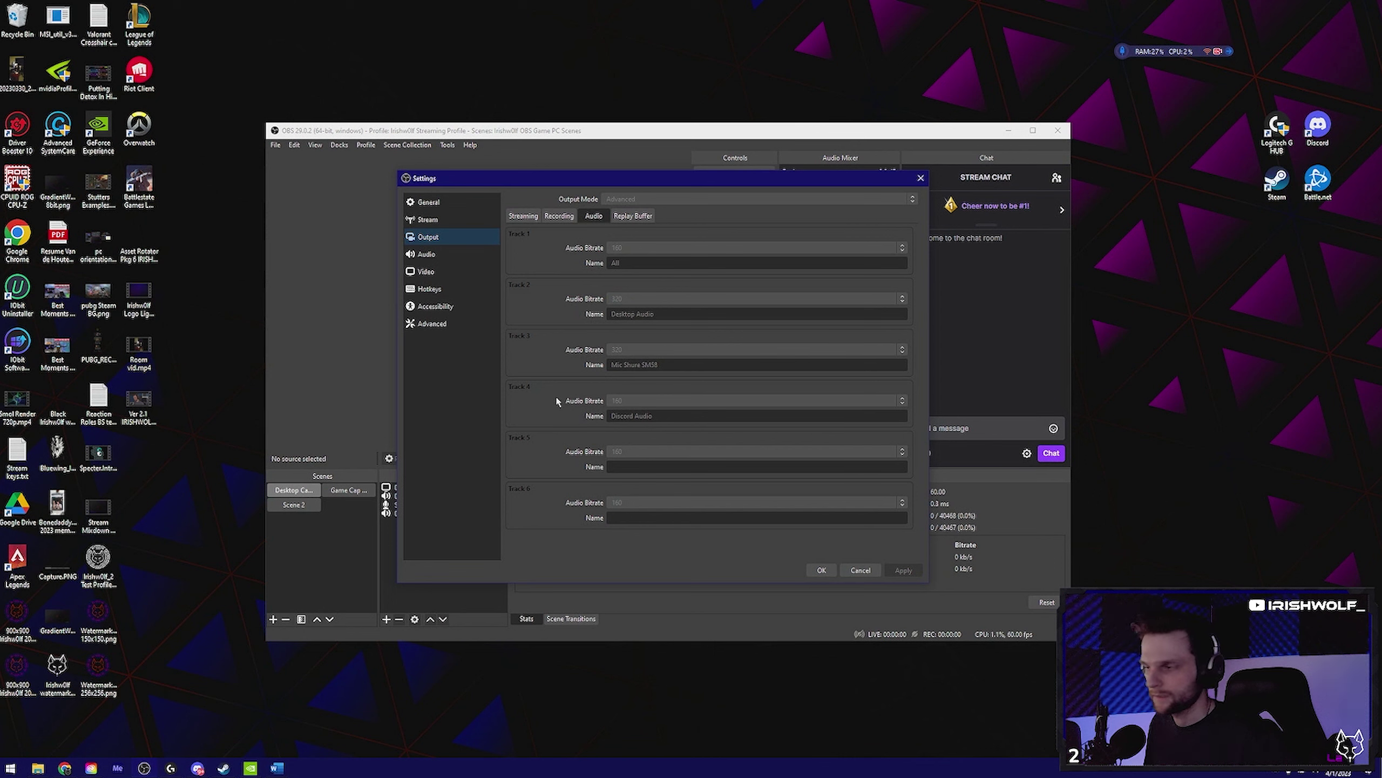
pyautogui.click(429, 288)
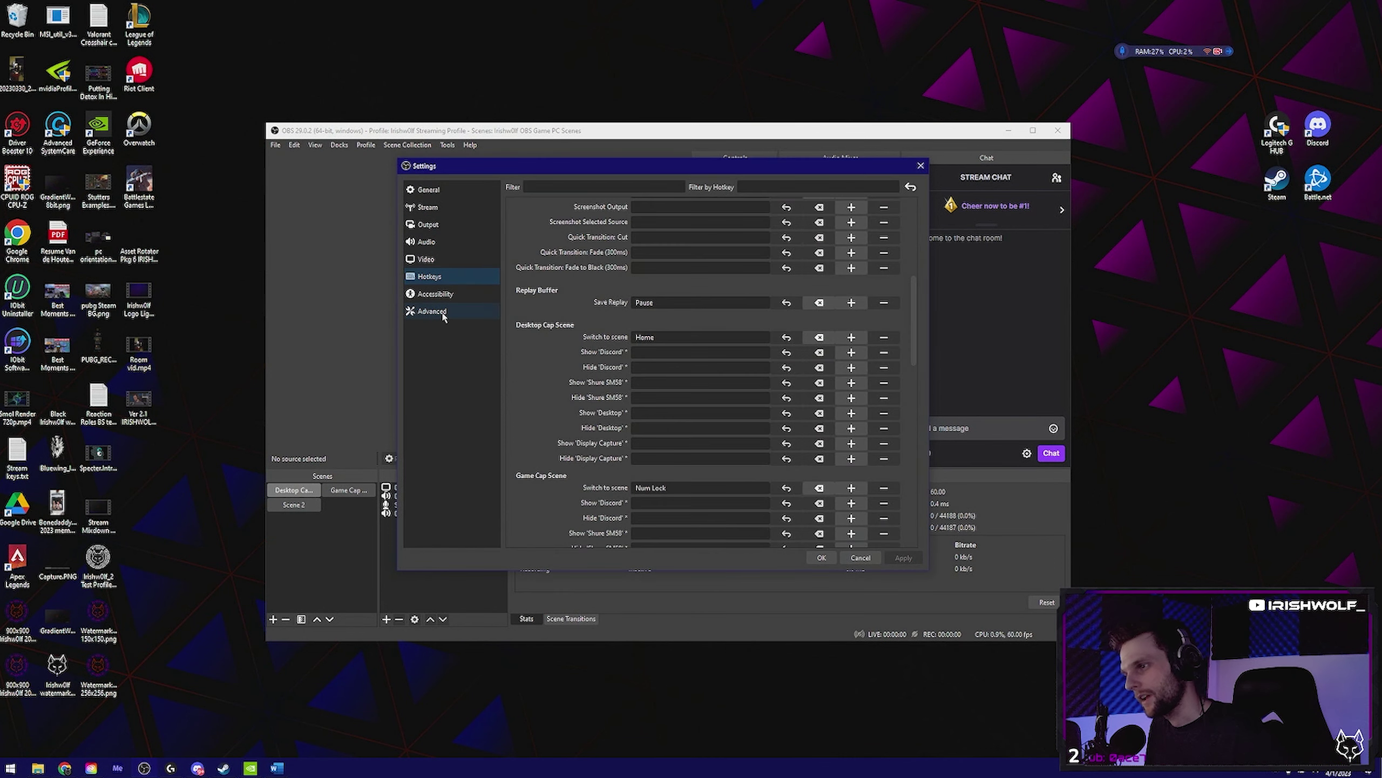
# Review Advanced recording filename format and replay-buffer prefix, then close Settings with OK
pyautogui.click(432, 311)
pyautogui.scroll(-2, 556, 376)
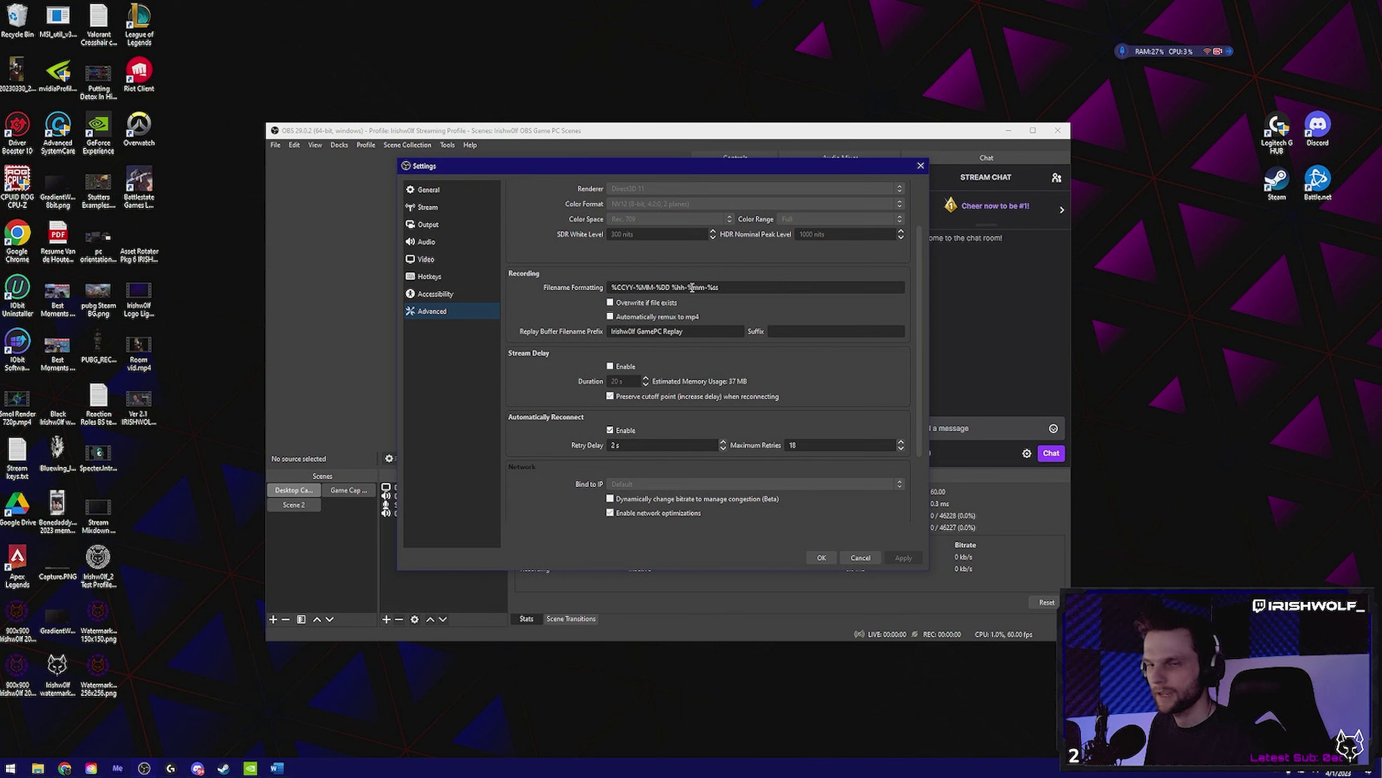
pyautogui.moveTo(674, 287)
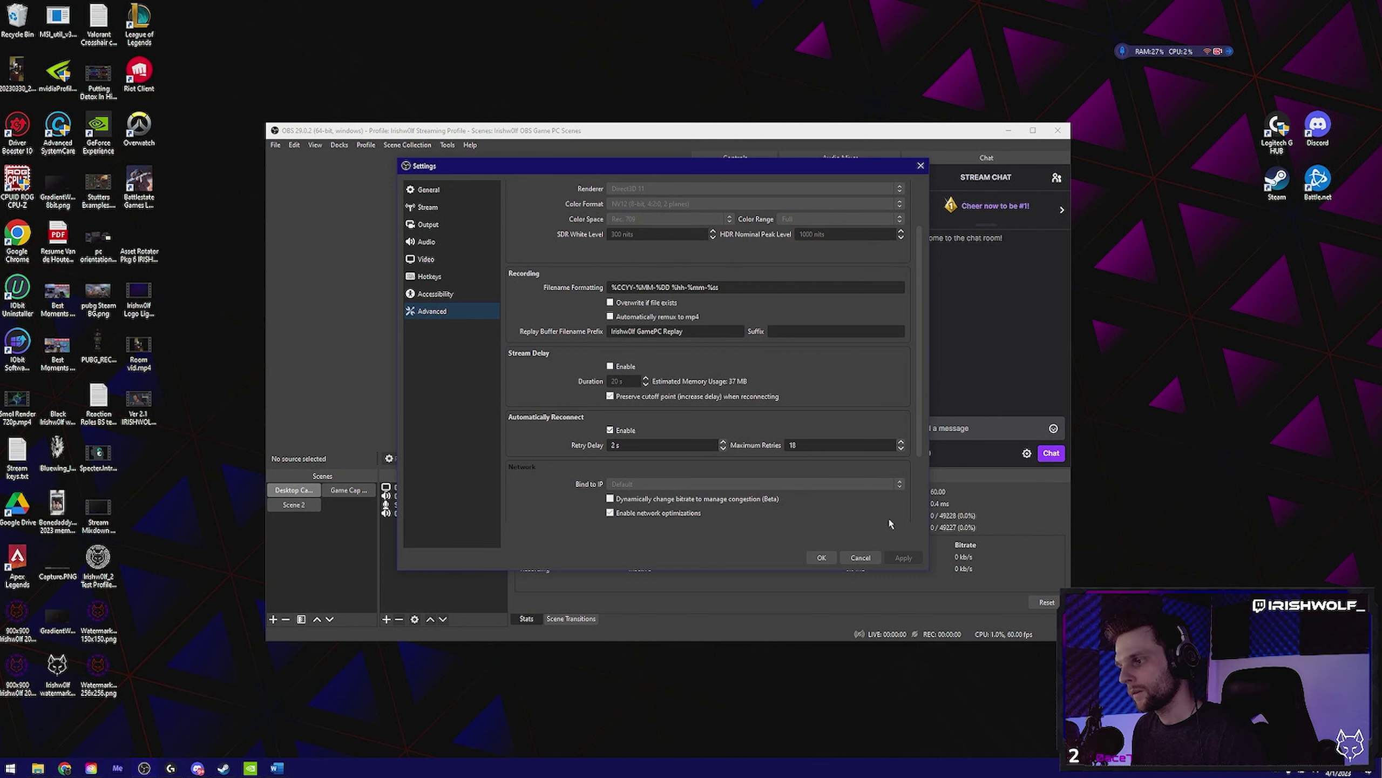
pyautogui.click(822, 556)
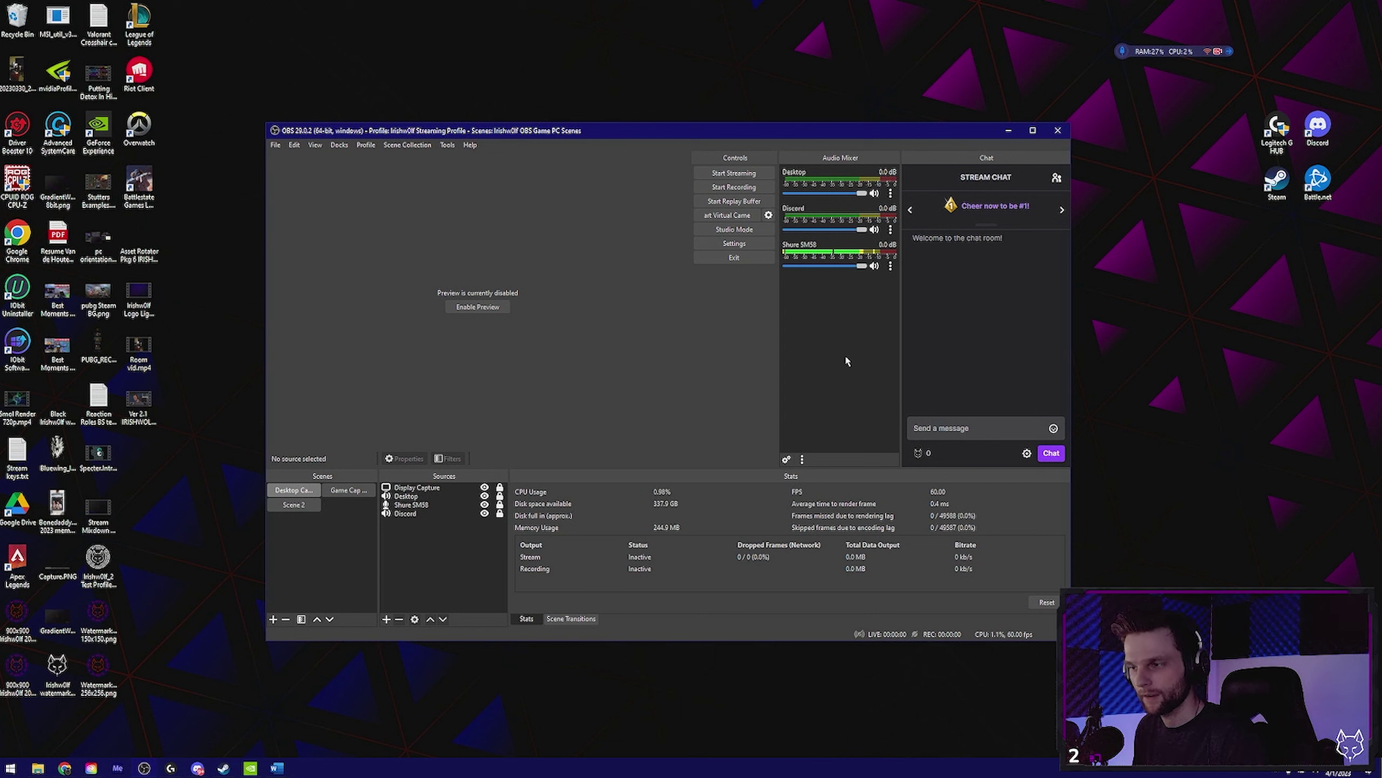
# Start the replay buffer from the Controls dock
pyautogui.click(723, 202)
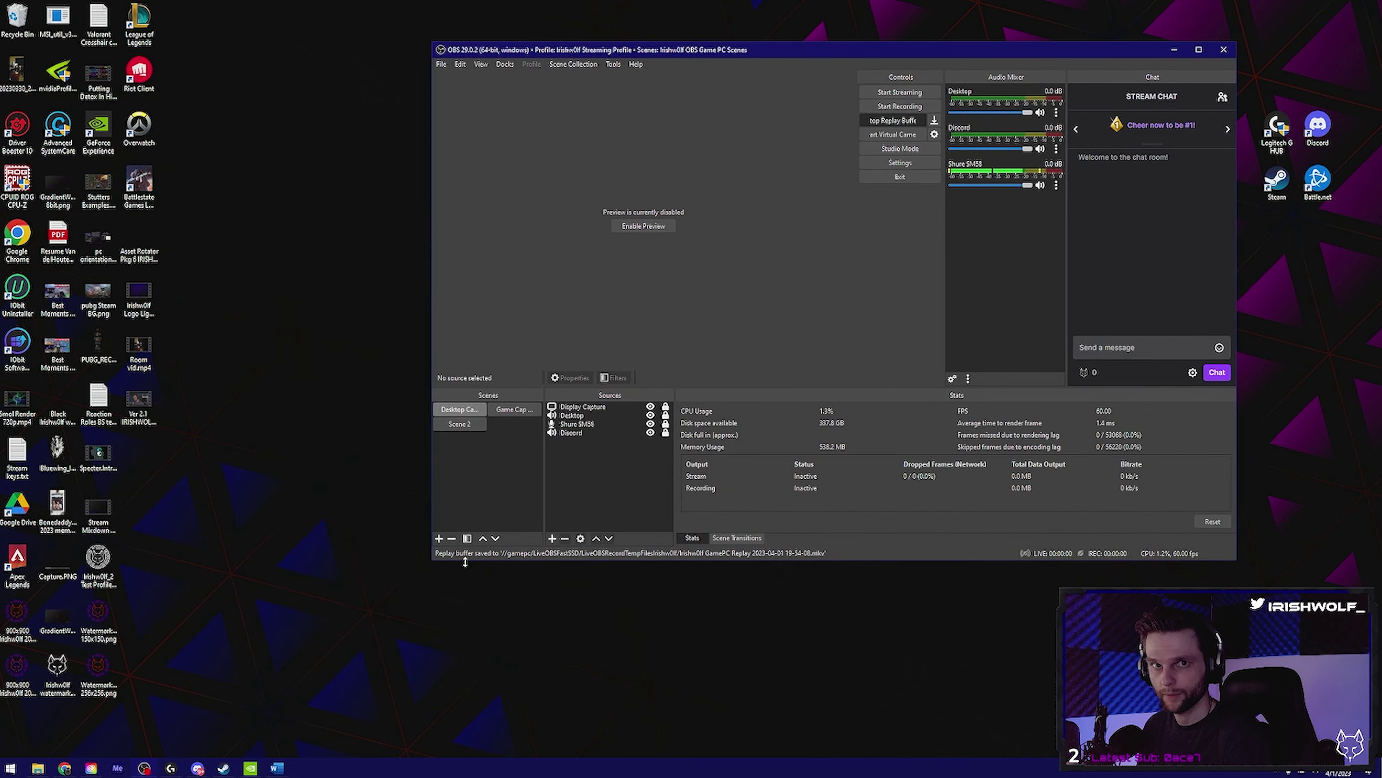
# Play the new replay MKV from LiveOBSRecordTempFiles and list its four audio tracks
pyautogui.moveTo(38, 768)
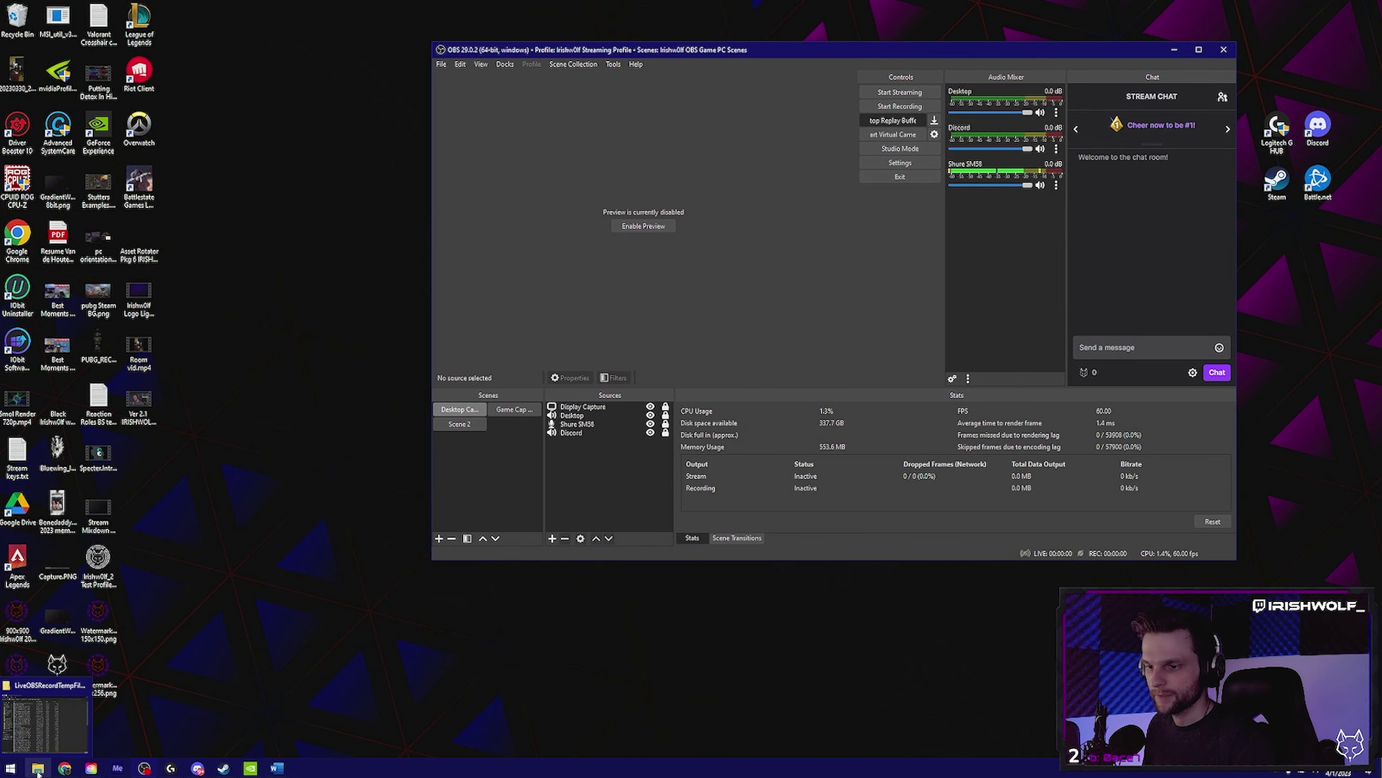
pyautogui.click(68, 727)
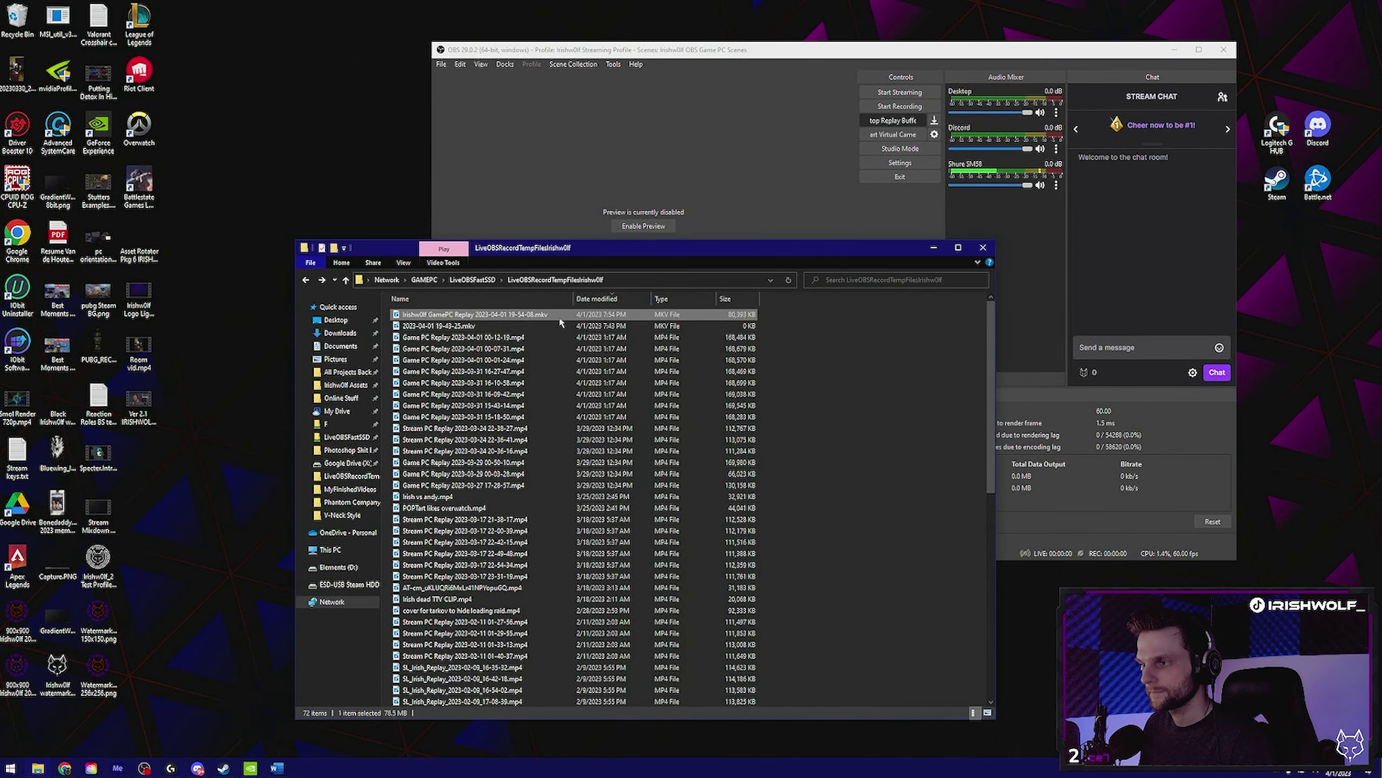
pyautogui.doubleClick(559, 320)
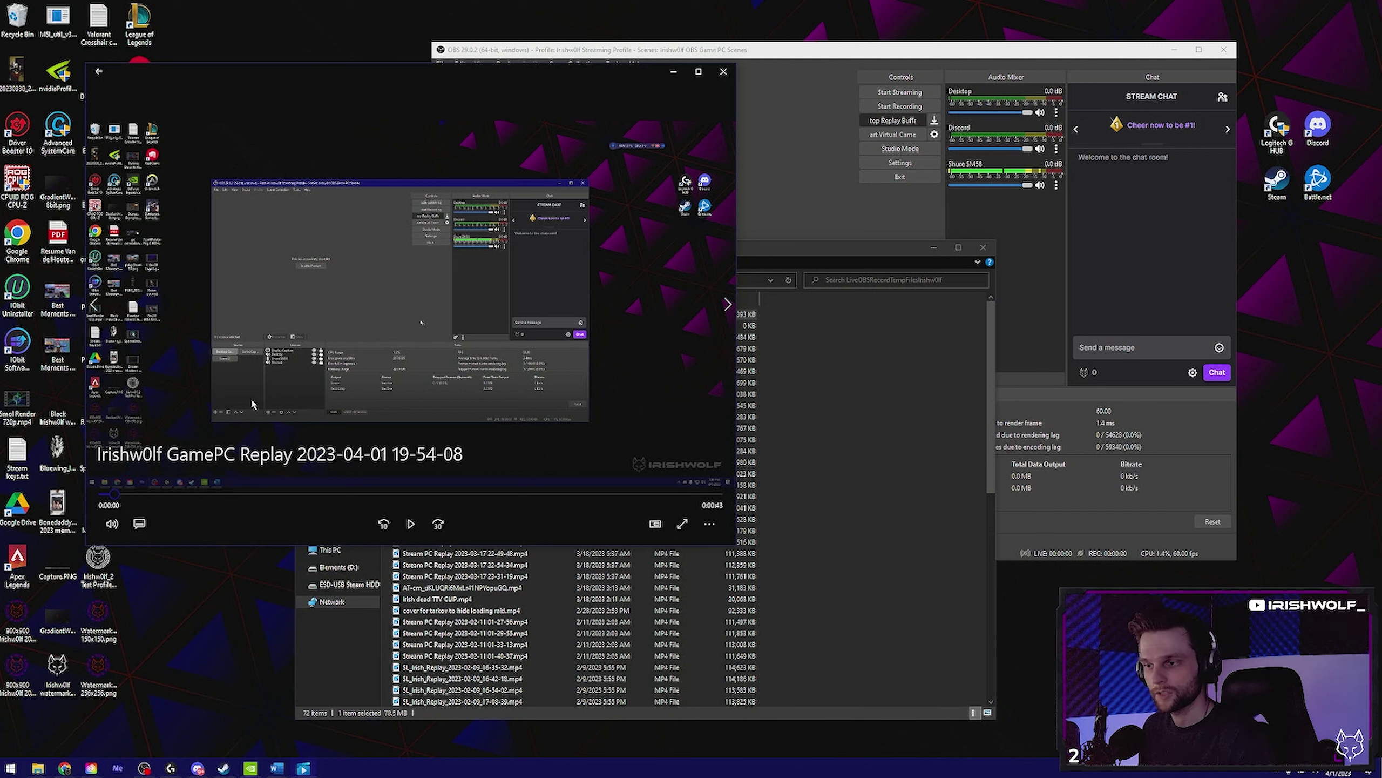
pyautogui.click(139, 524)
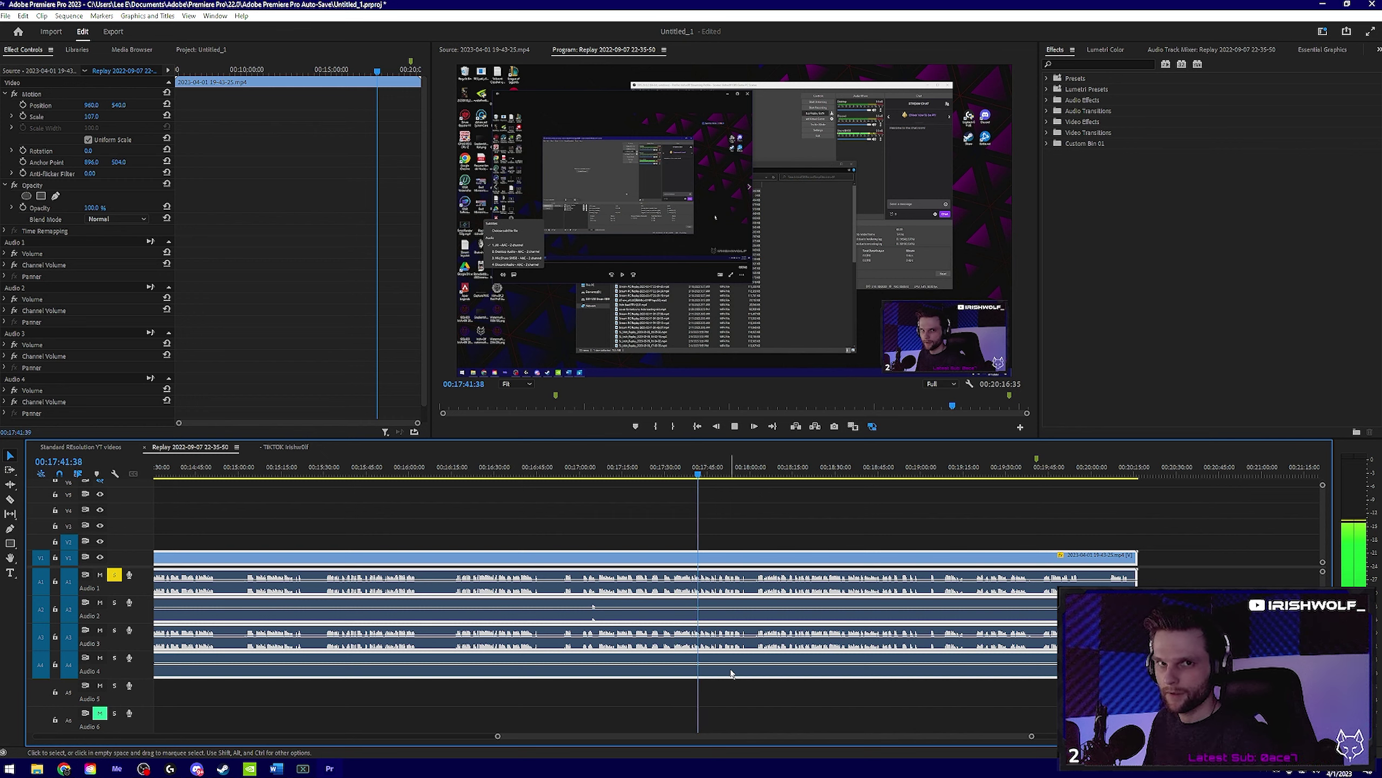
# Deselect the clip in Premiere's timeline and scroll through its separate audio tracks
pyautogui.click(769, 547)
pyautogui.scroll(1, 770, 546)
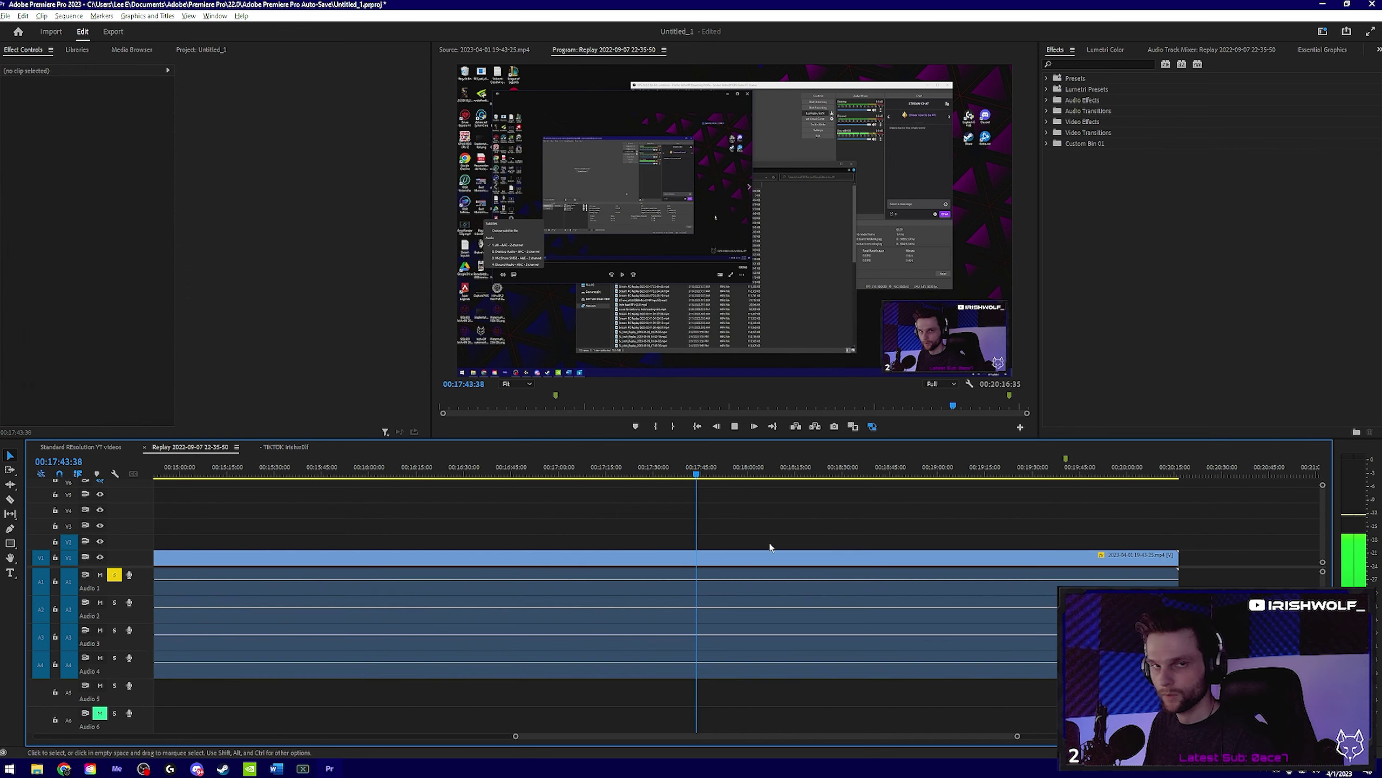
pyautogui.scroll(2, 770, 546)
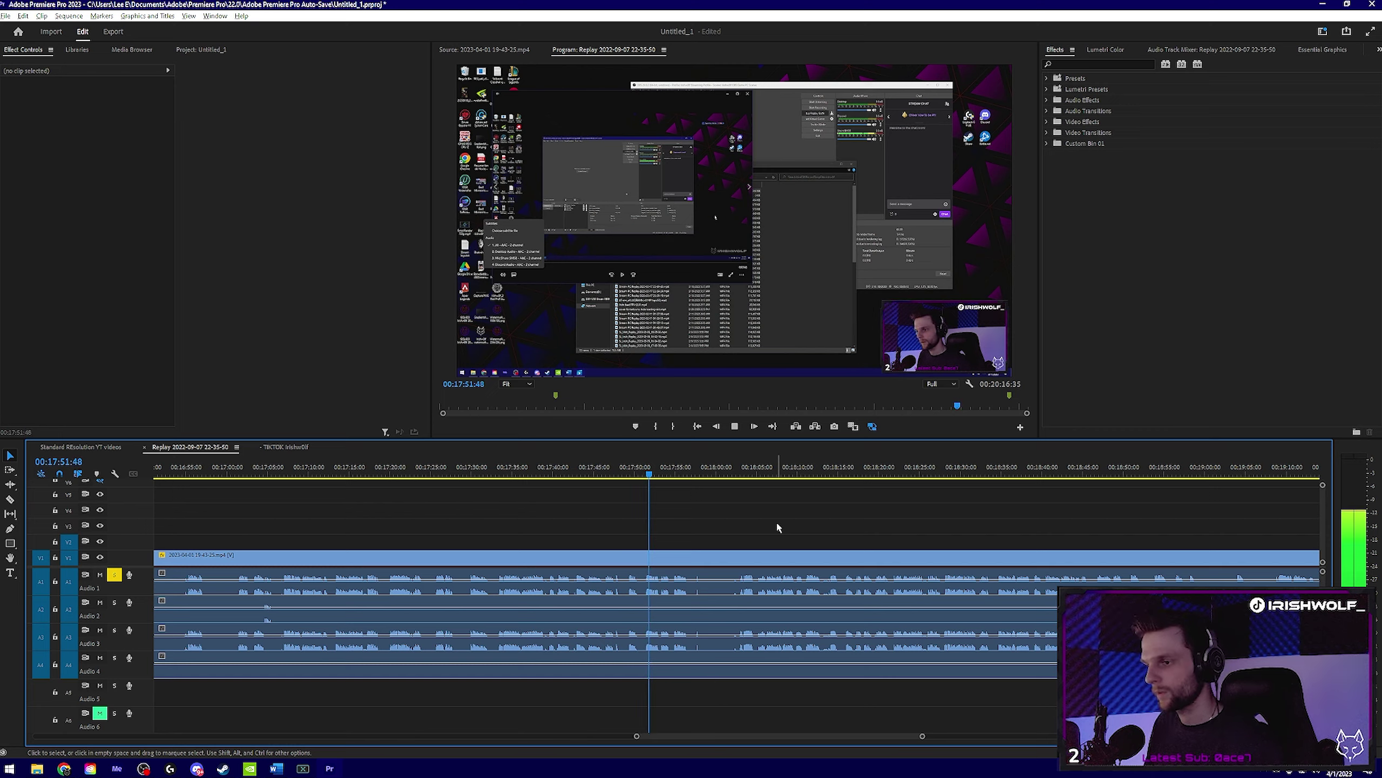
pyautogui.scroll(-4, 777, 526)
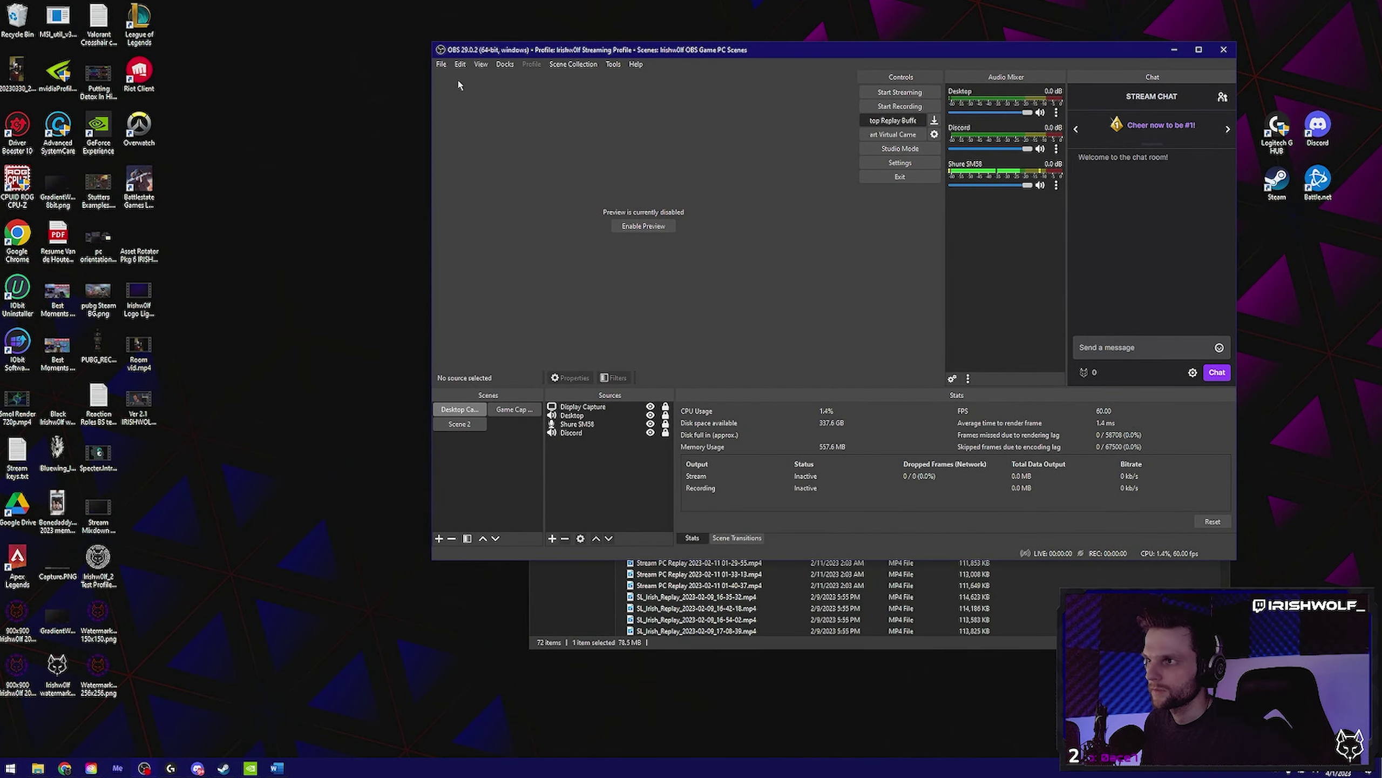
# Remux the 19-54-08 replay MKV to MP4 with File > Remux Recordings
pyautogui.click(441, 64)
pyautogui.click(471, 92)
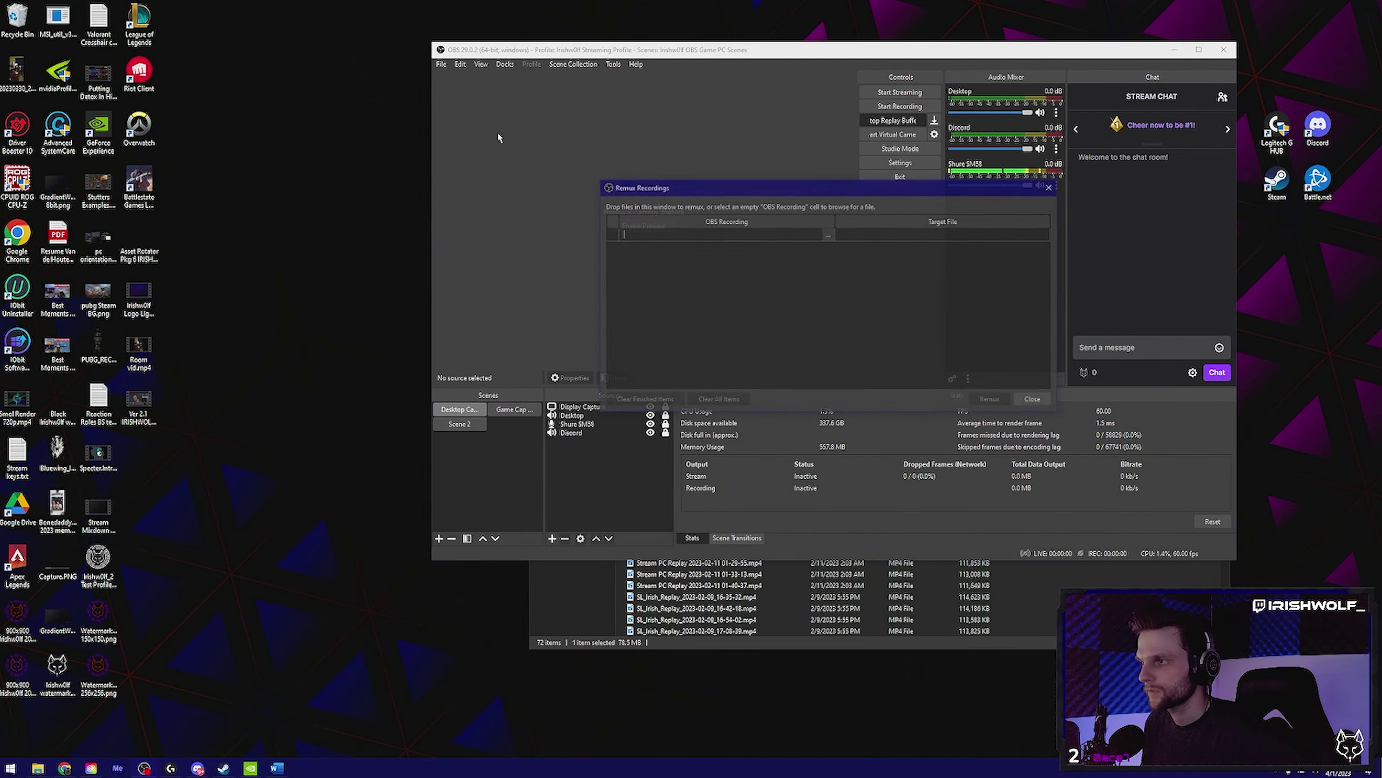
pyautogui.click(828, 235)
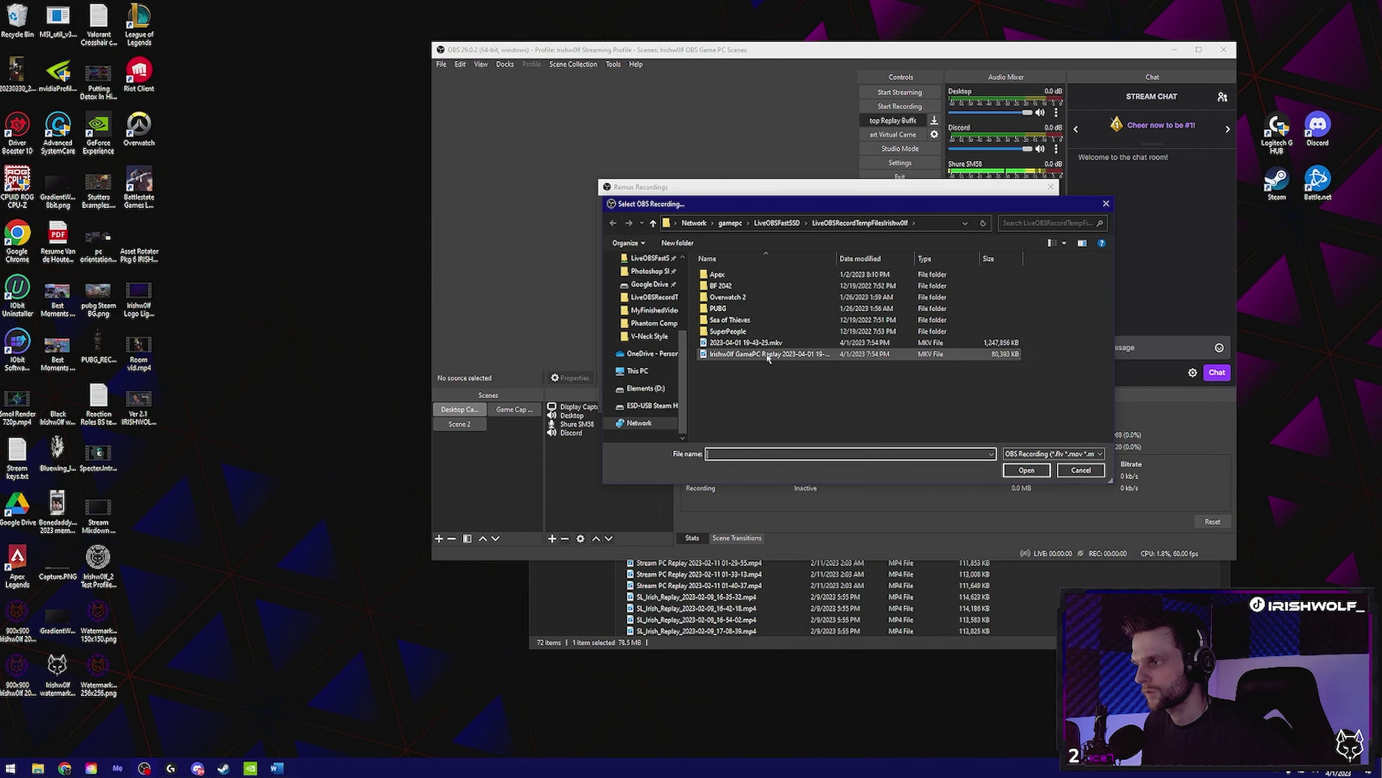
pyautogui.click(767, 355)
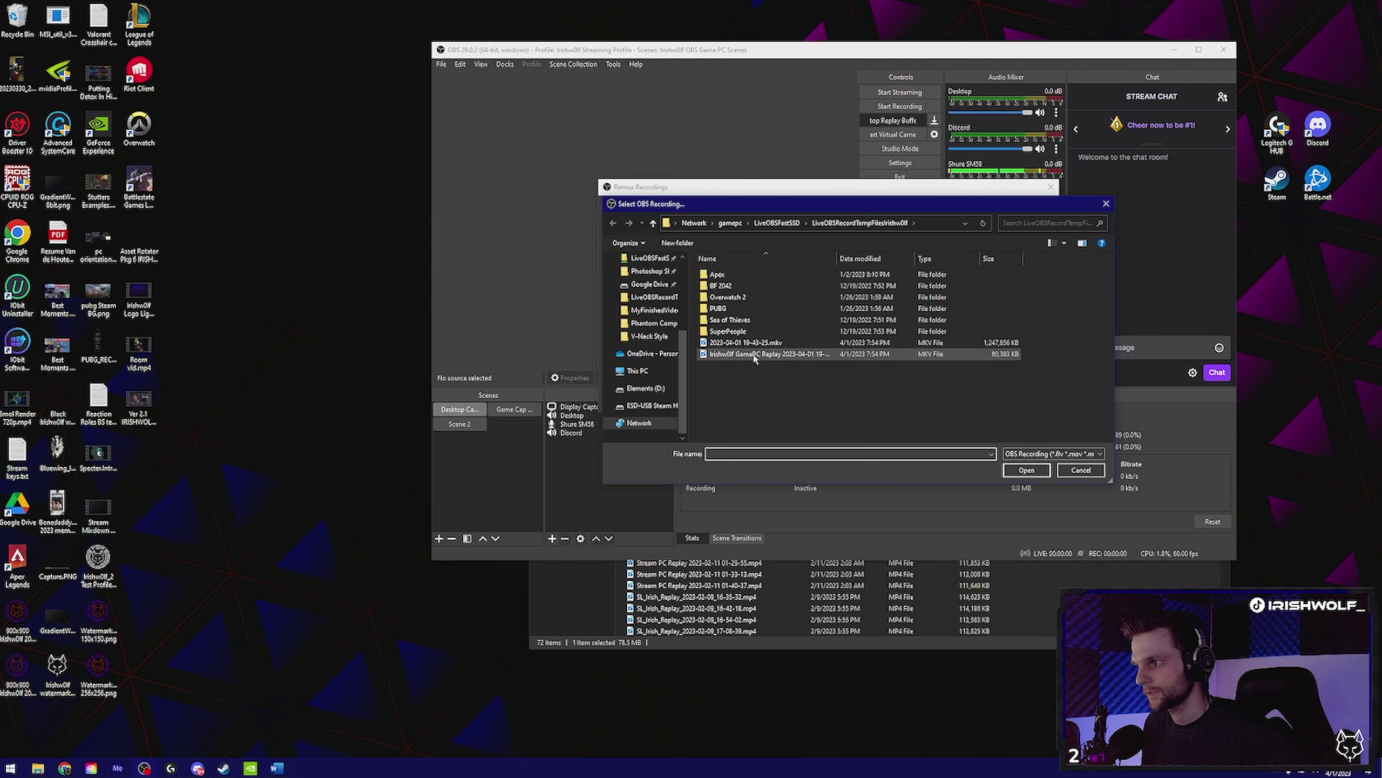
pyautogui.click(1026, 469)
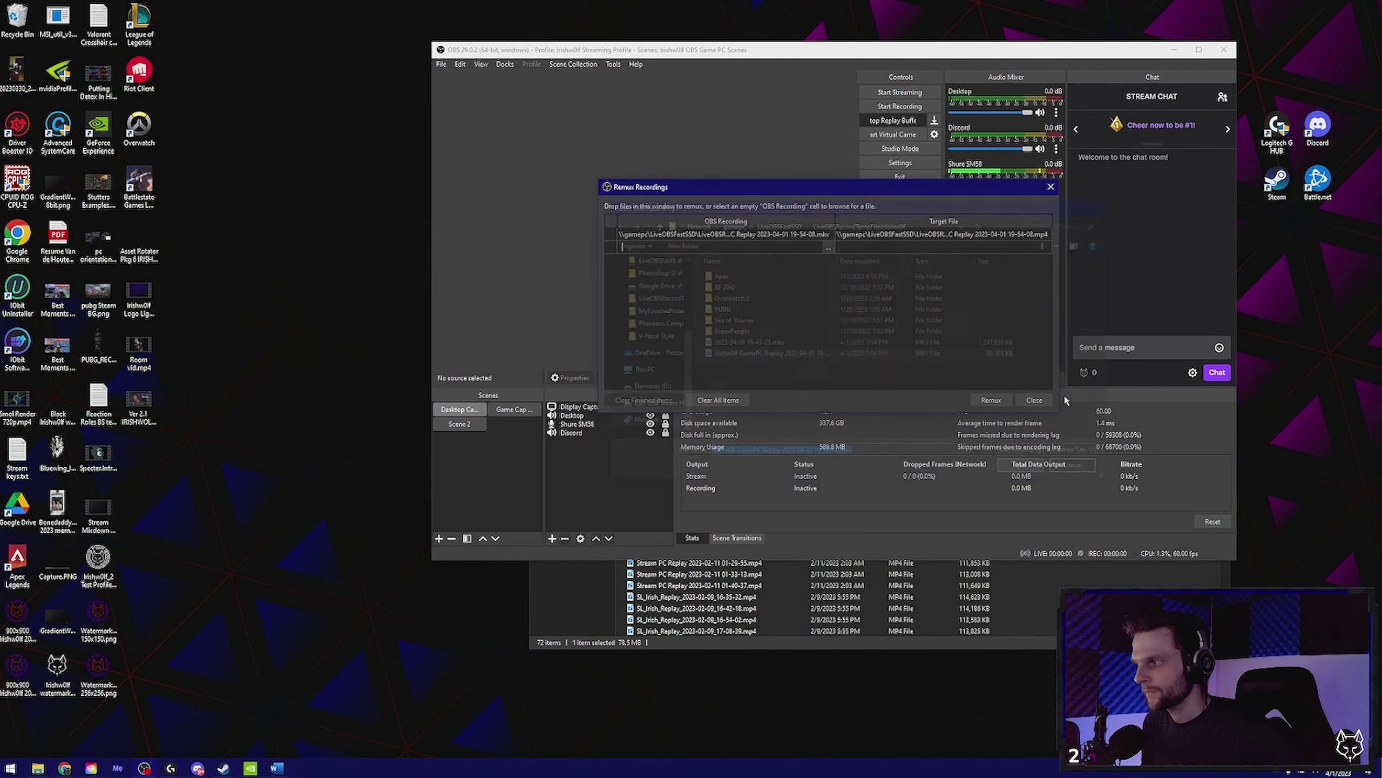
pyautogui.click(998, 400)
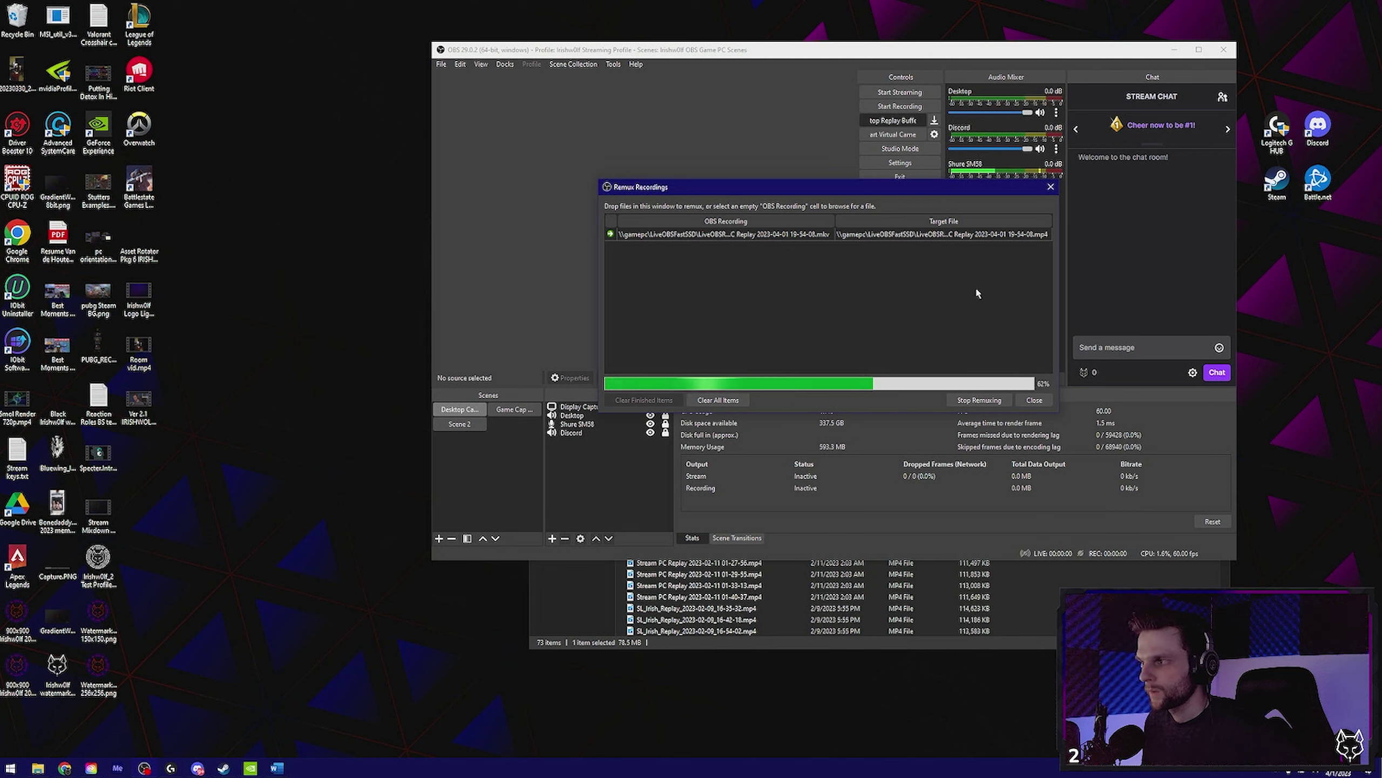
pyautogui.press('Return')
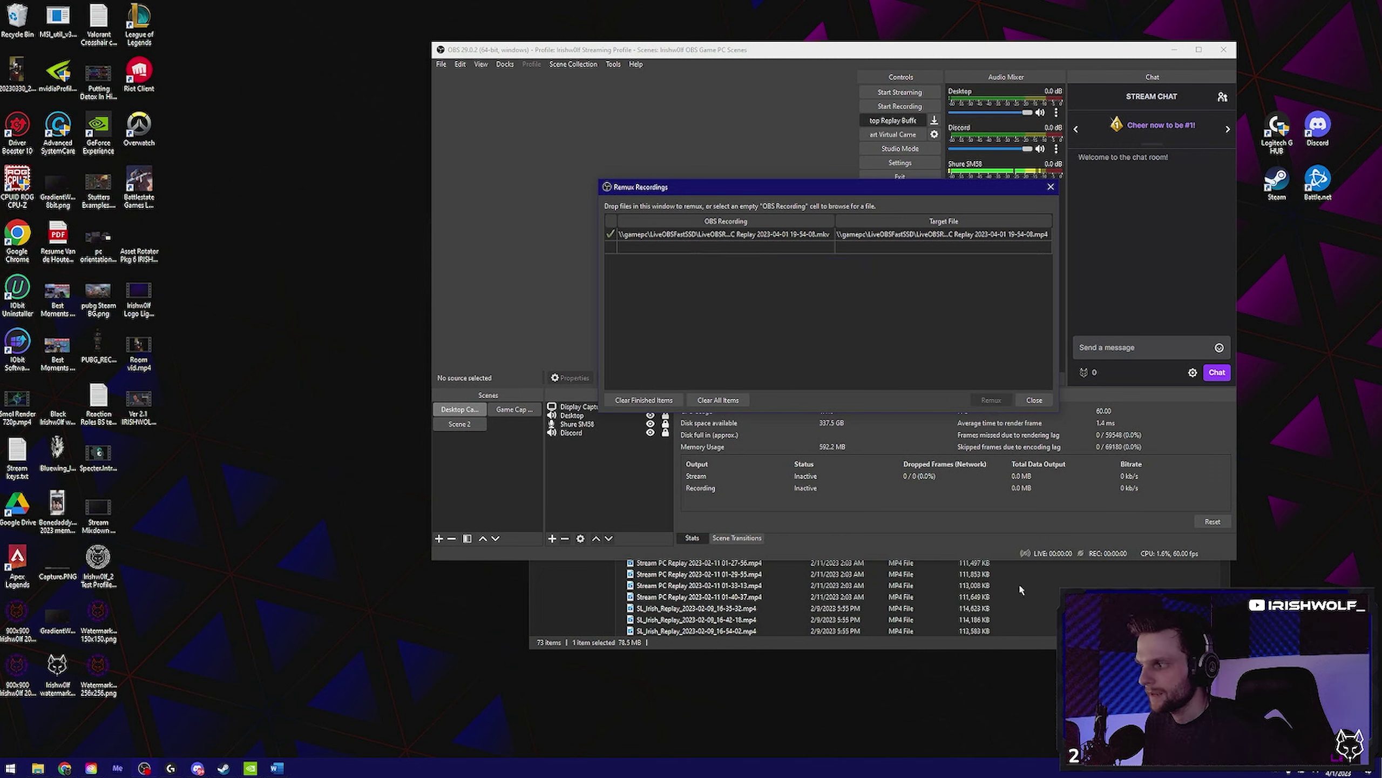
# Confirm the new MP4 in the recordings folder, then close Explorer and the remux window
pyautogui.click(1023, 605)
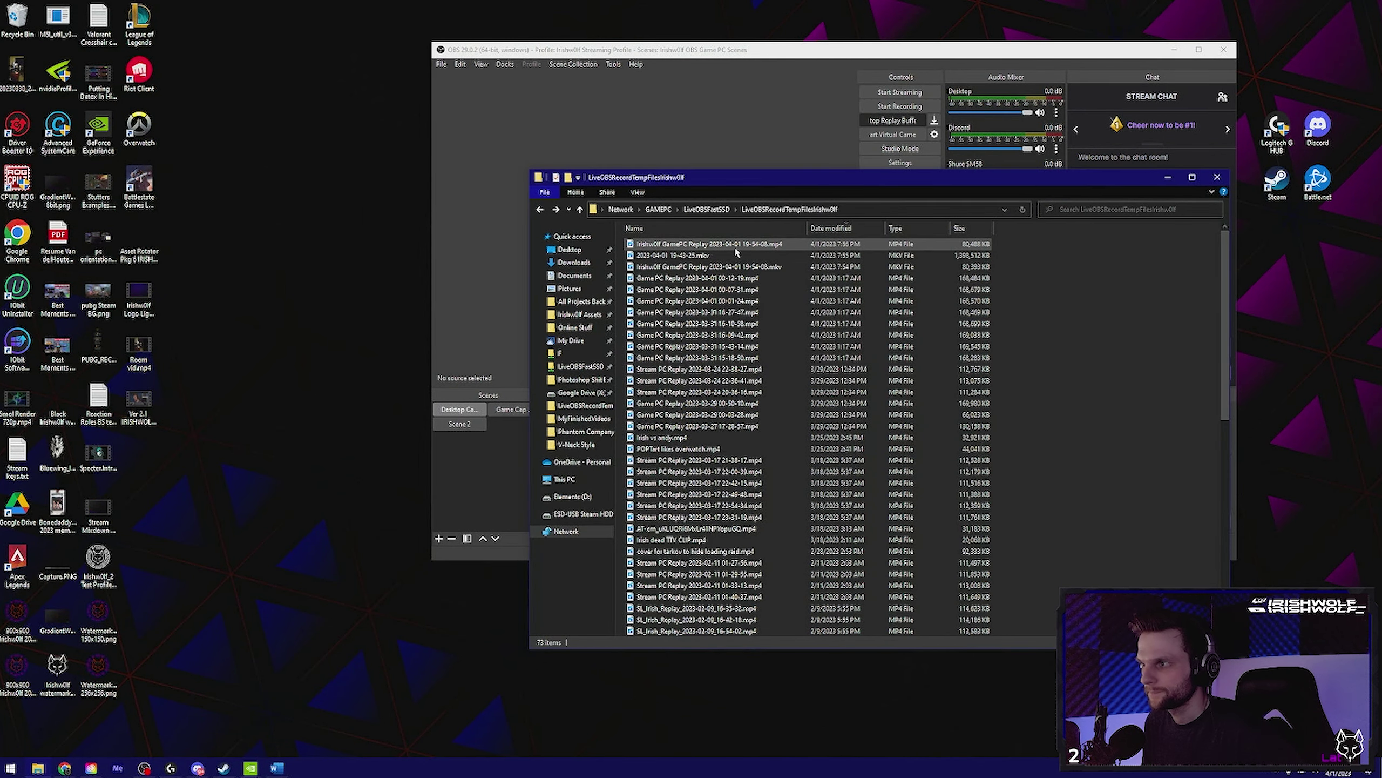
pyautogui.click(759, 251)
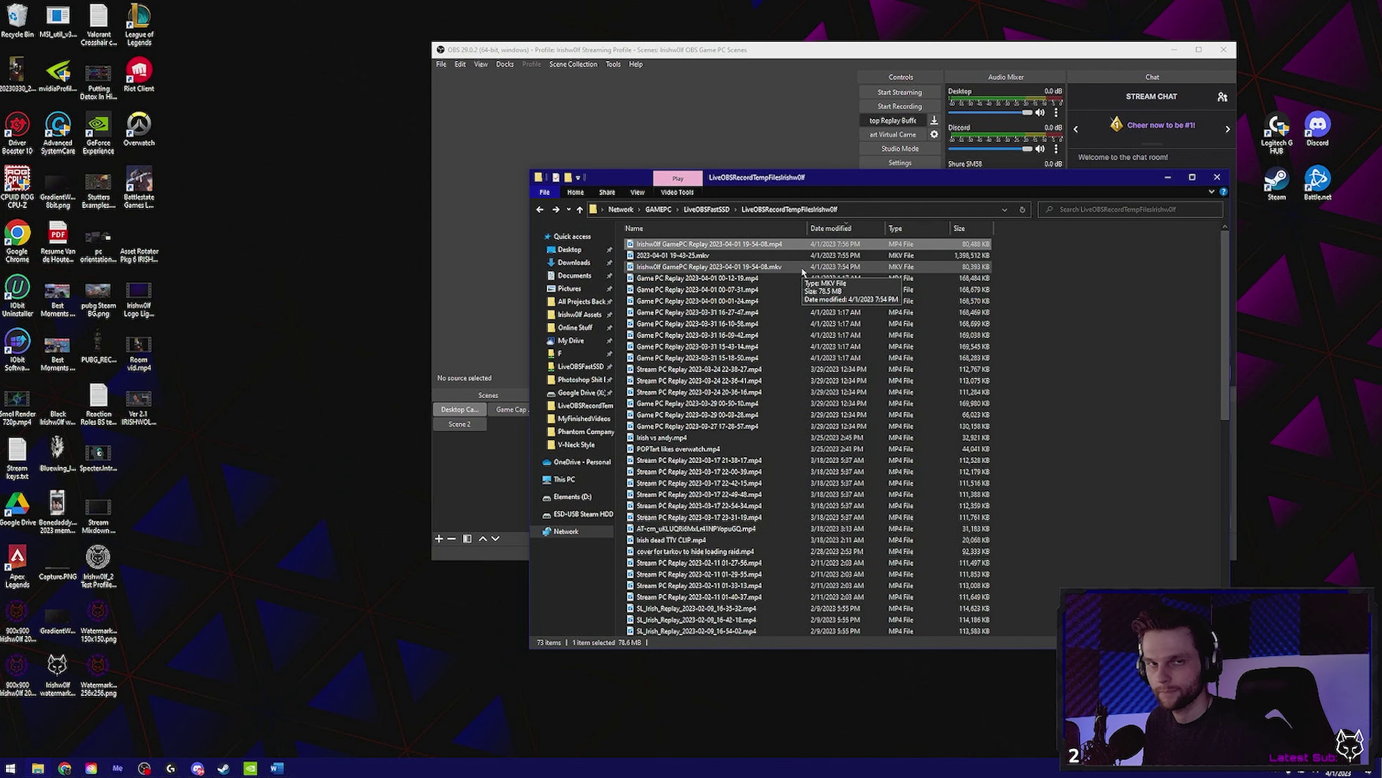
pyautogui.hotkey('alt', 'F4')
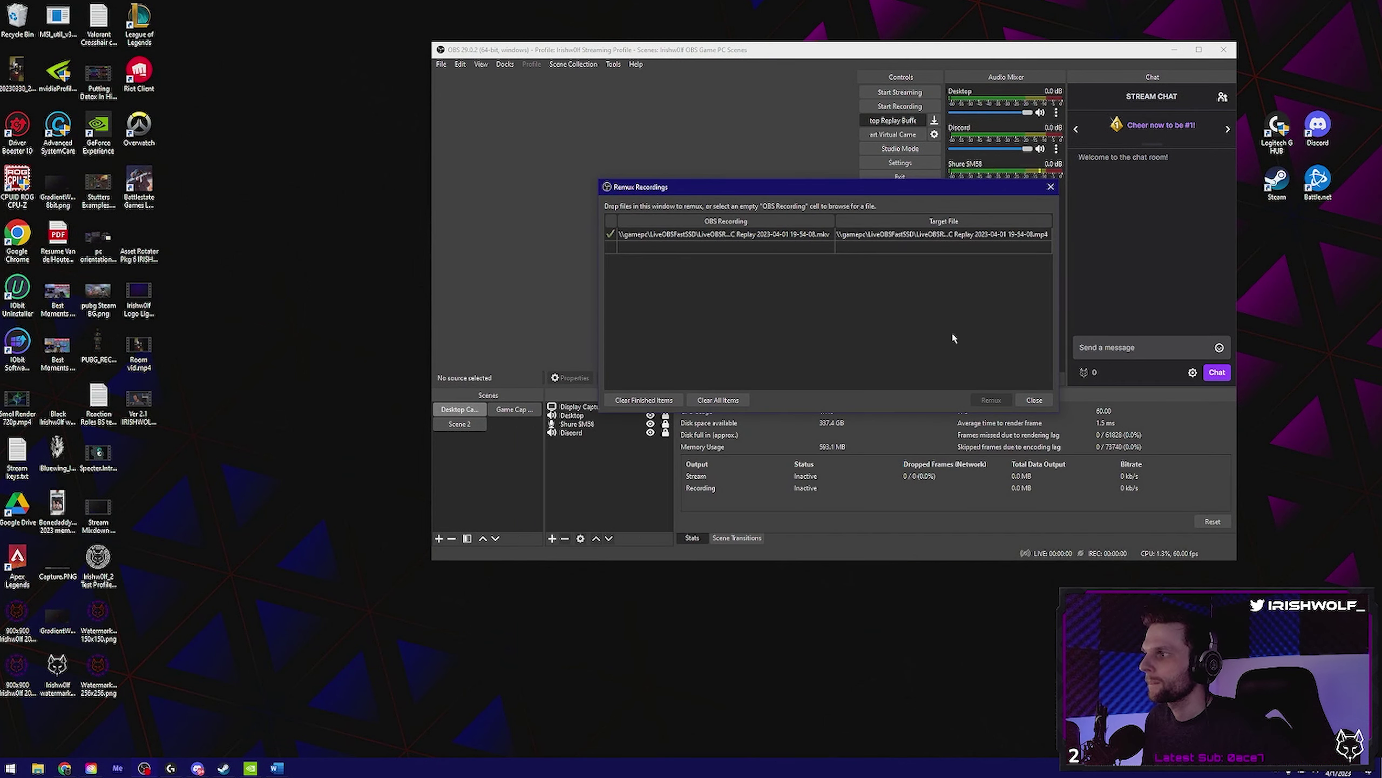
pyautogui.press('Escape')
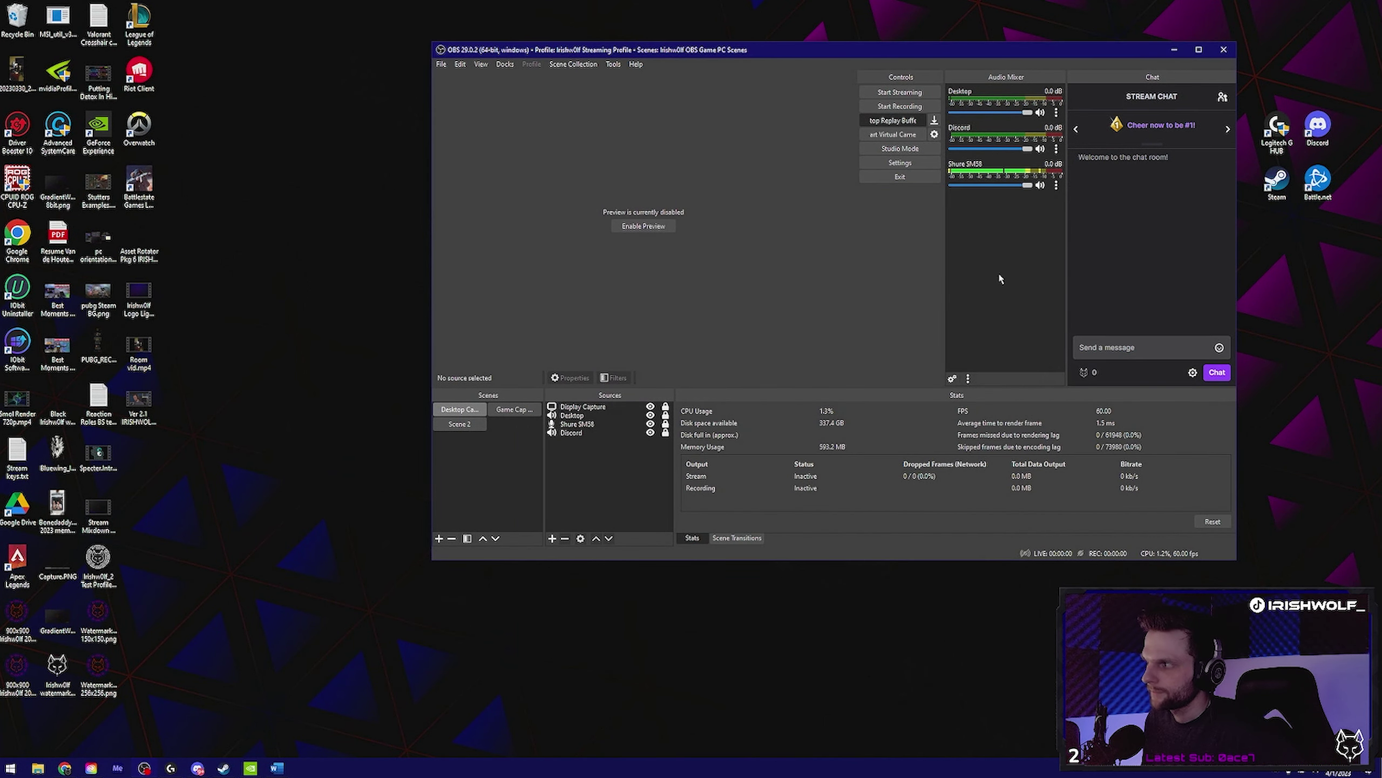
# Minimise OBS and switch the GoXLR app from Routing to the Mixer page
pyautogui.press('super+d')
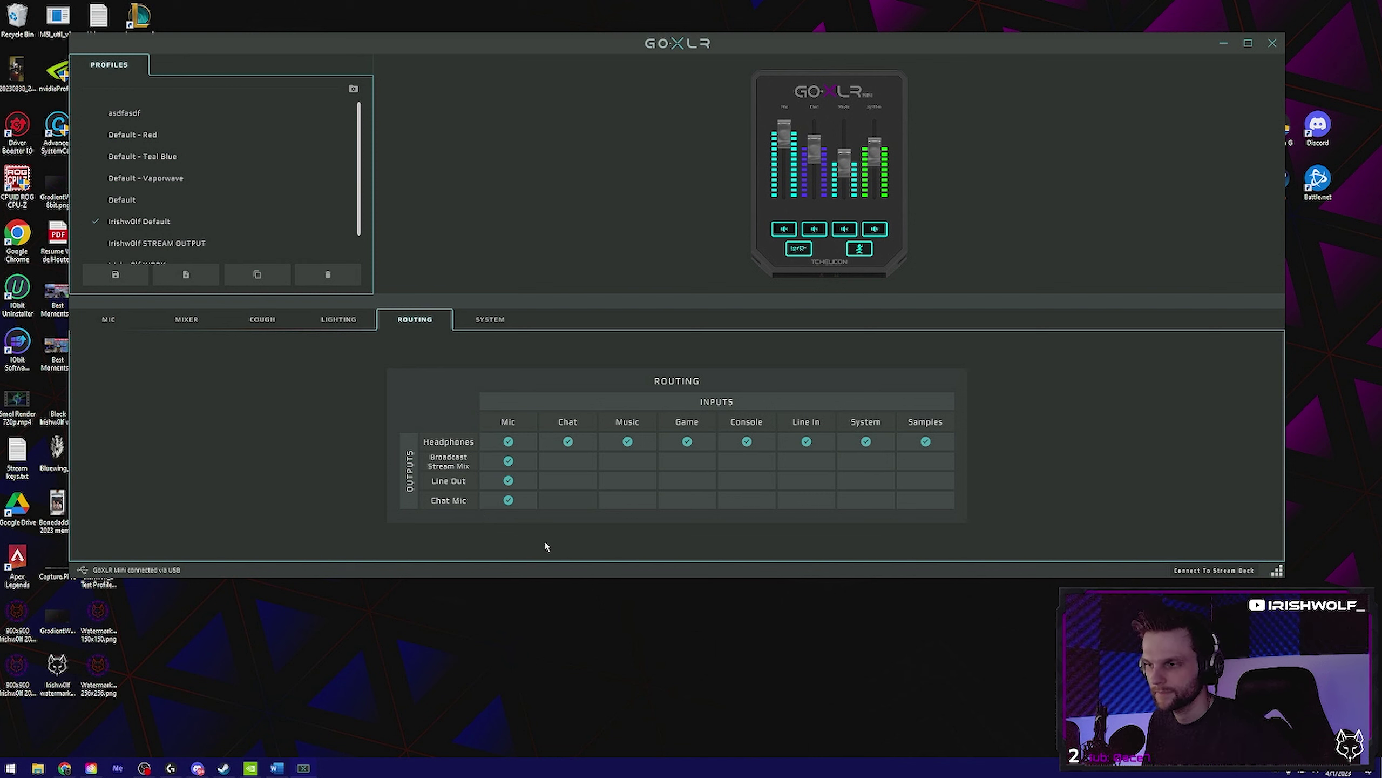
pyautogui.click(218, 323)
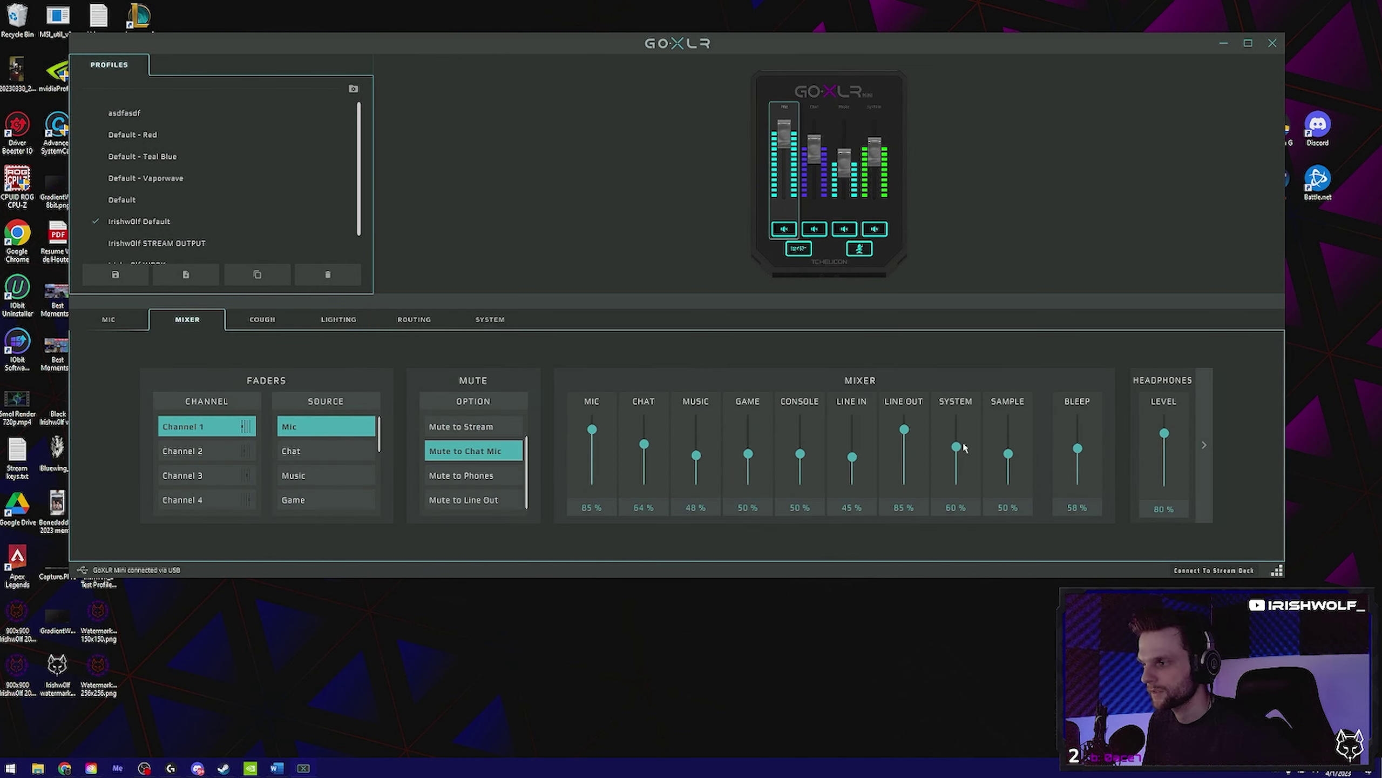